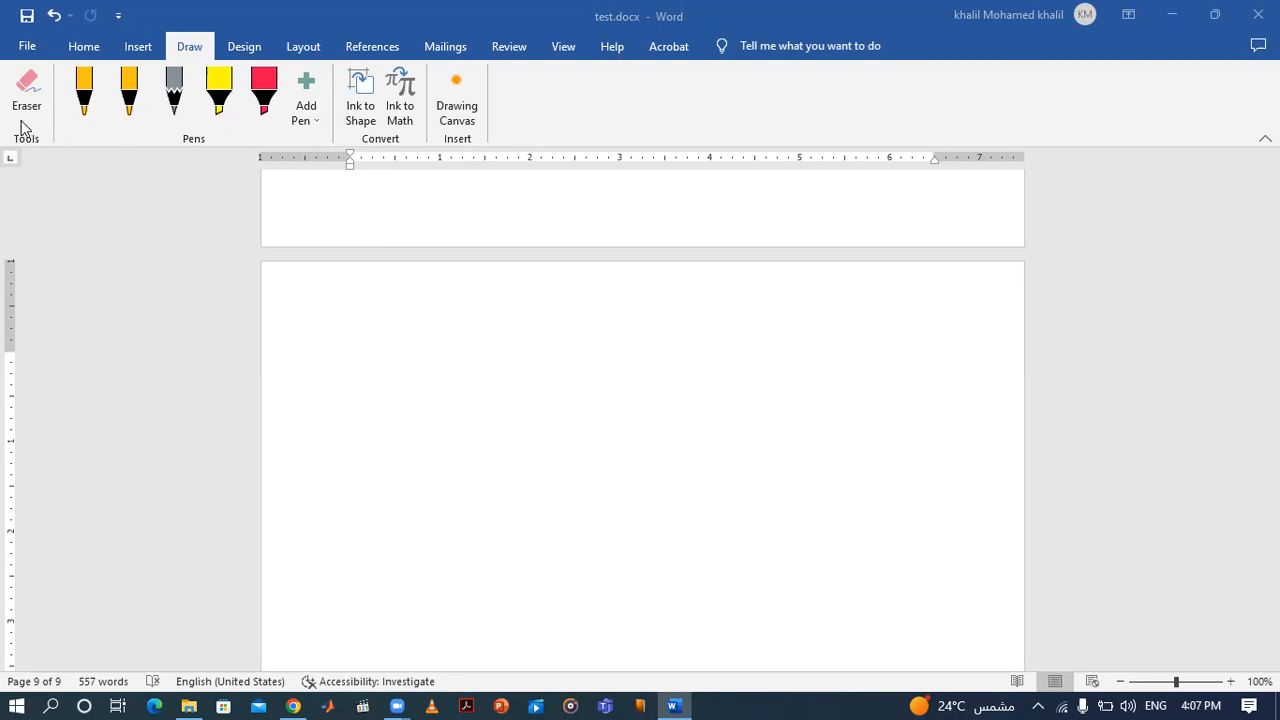
Add a yellow highlighter and highlight several lines of the paragraph text above the equation on page 8.
click(318, 122)
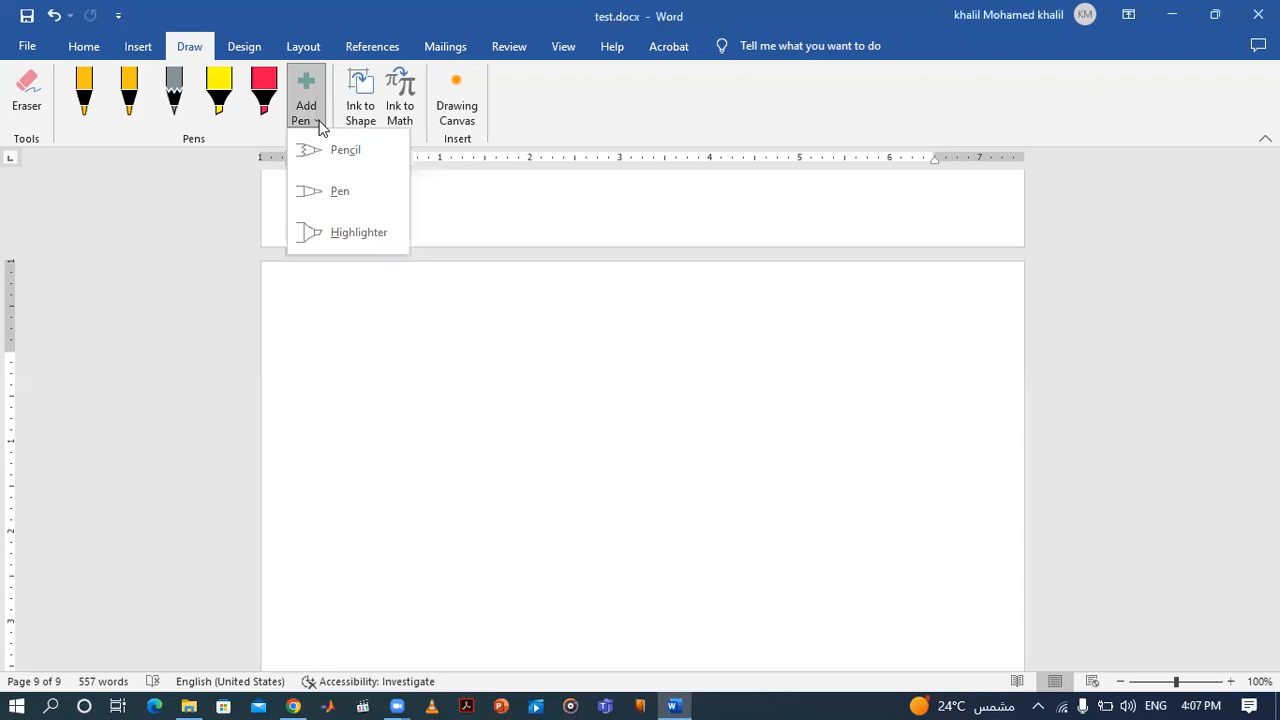
click(341, 234)
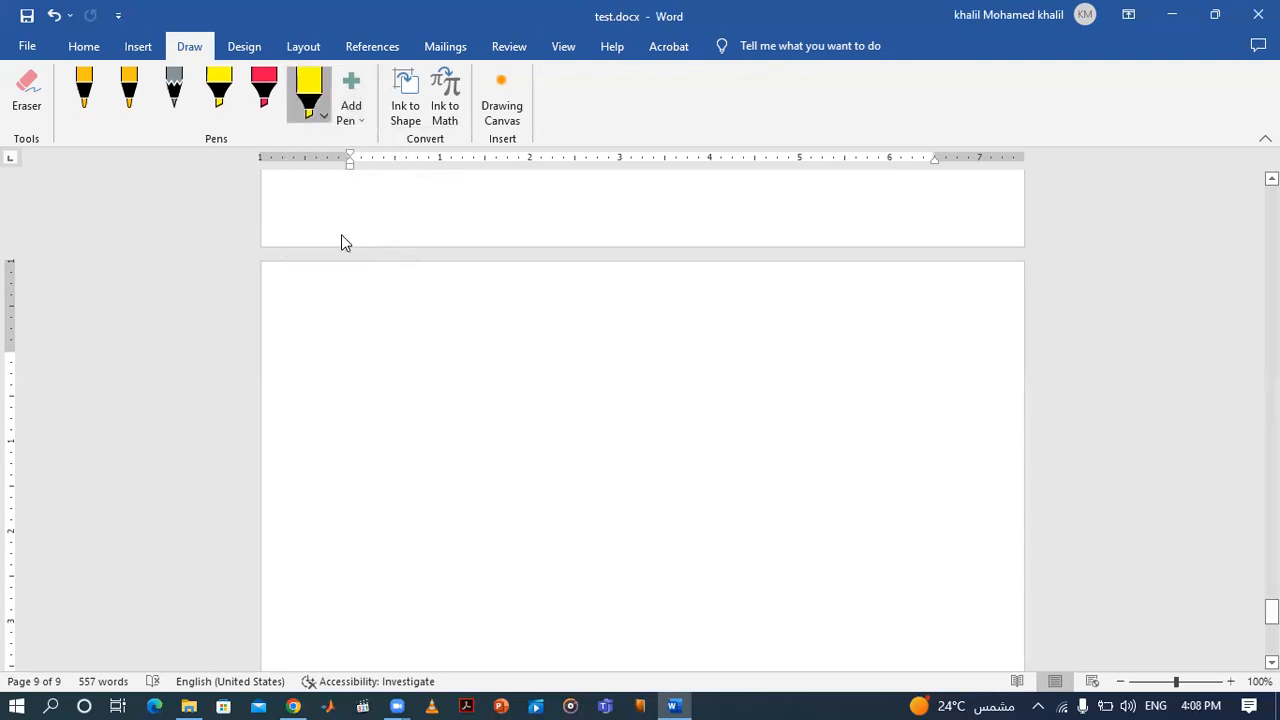
click(313, 98)
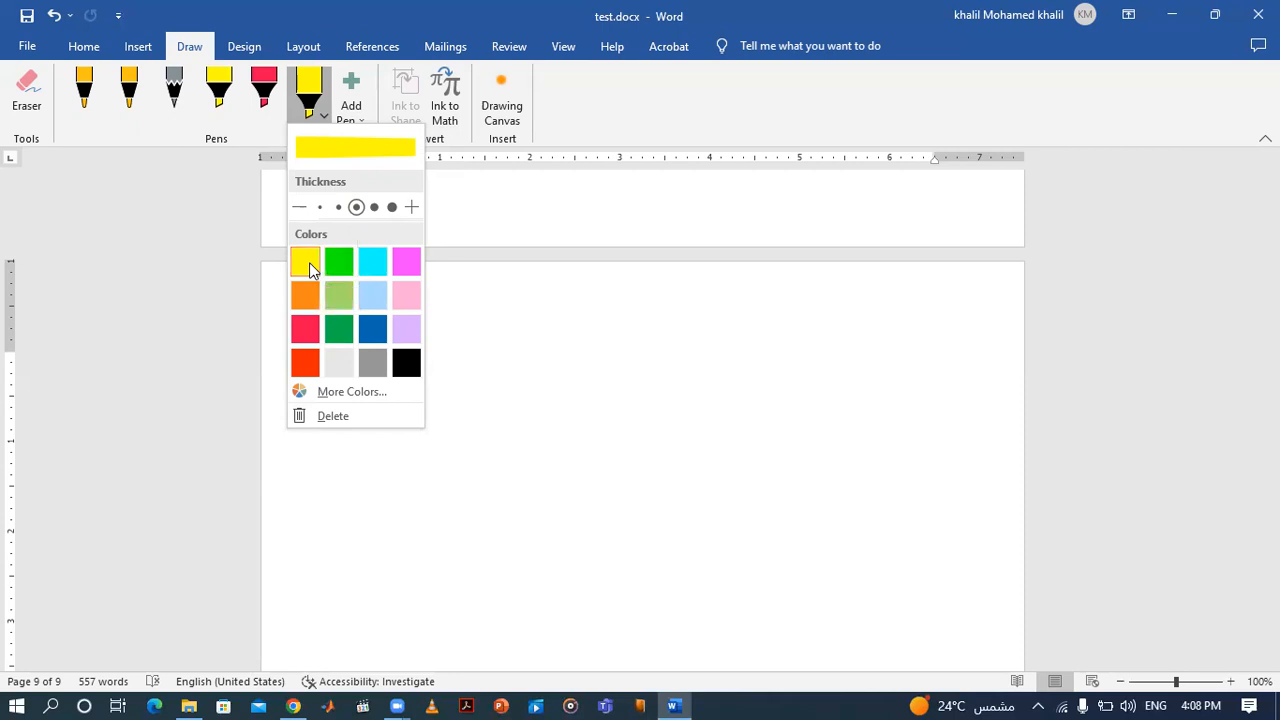
scroll(642, 420, down, 8)
drag(1271, 637, 1271, 577)
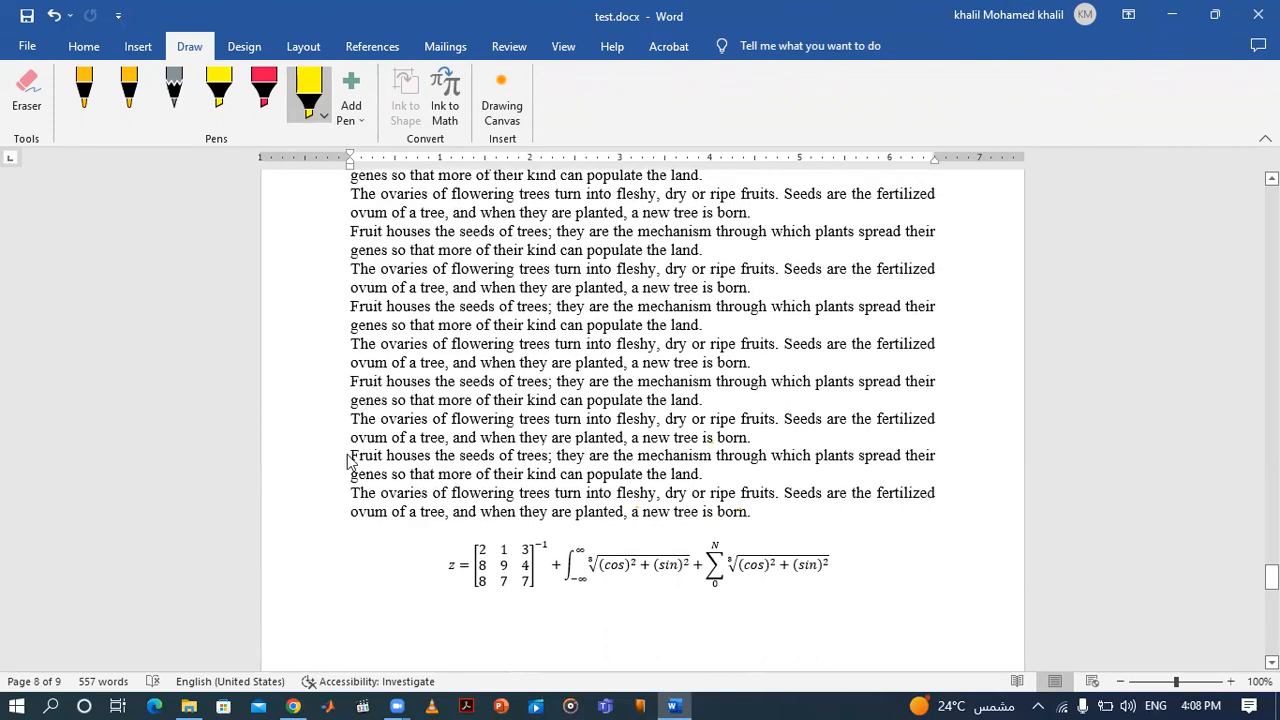
mouse_move(355, 345)
mouse_down()
mouse_move(525, 348)
mouse_move(766, 380)
mouse_up()
mouse_move(828, 318)
mouse_down()
mouse_move(764, 352)
mouse_move(886, 352)
mouse_move(944, 326)
mouse_move(955, 348)
mouse_move(440, 358)
mouse_move(646, 366)
mouse_move(676, 393)
mouse_move(775, 372)
mouse_move(876, 388)
mouse_up()
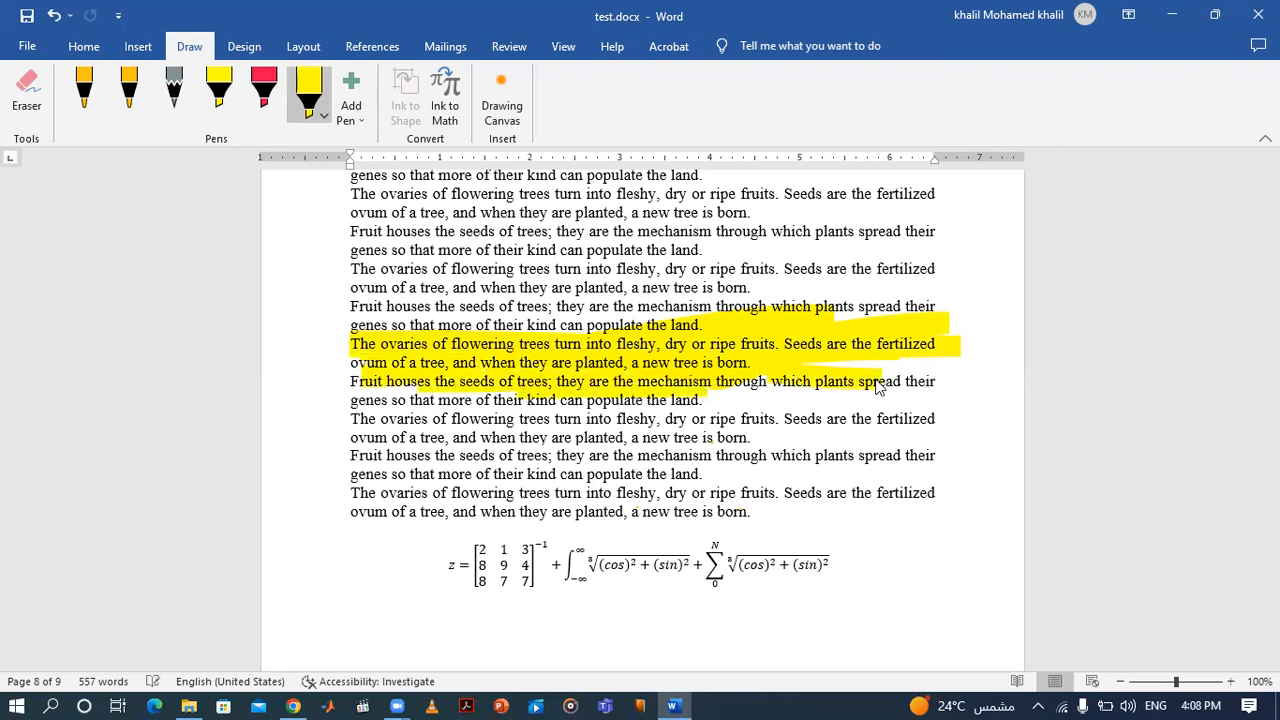
Change the new highlighter's colour to green and highlight two lines near the end of the text above the equation.
click(324, 118)
click(338, 262)
drag(350, 475, 728, 474)
drag(350, 490, 940, 498)
drag(790, 500, 342, 495)
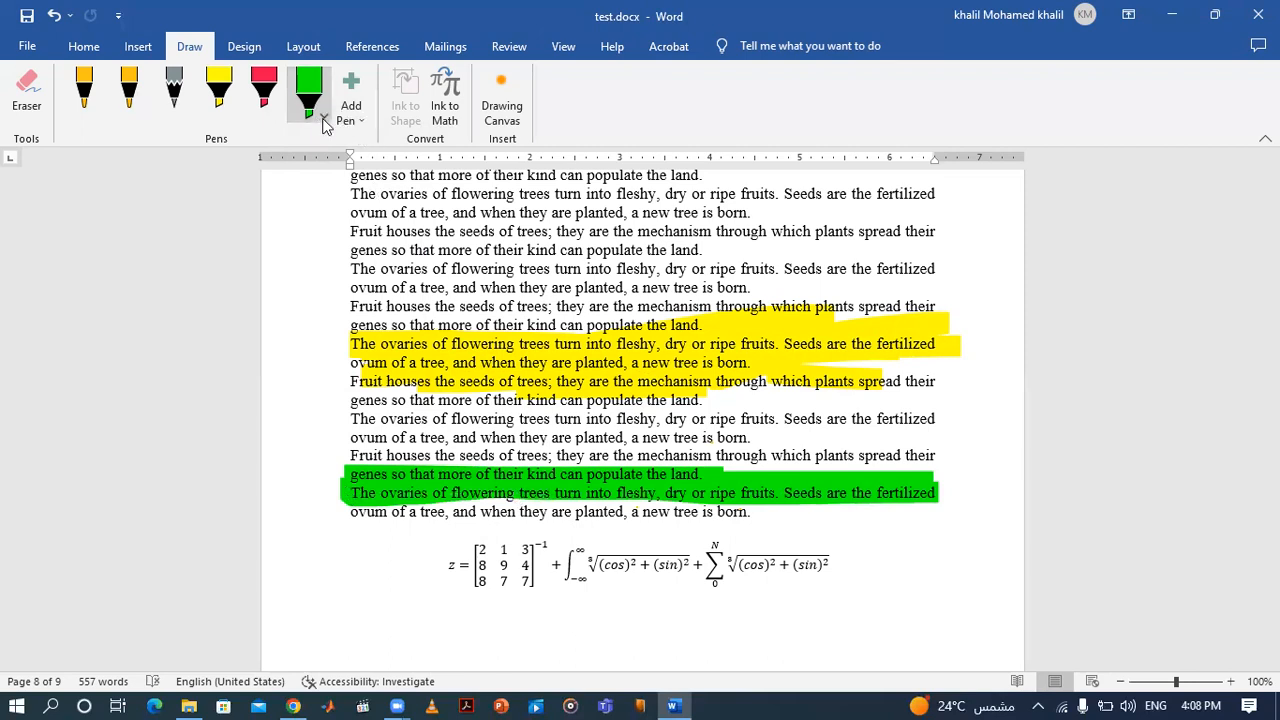
Use the red highlighter to mark the "tree, and when they are planted" line between the yellow and green highlights.
click(264, 92)
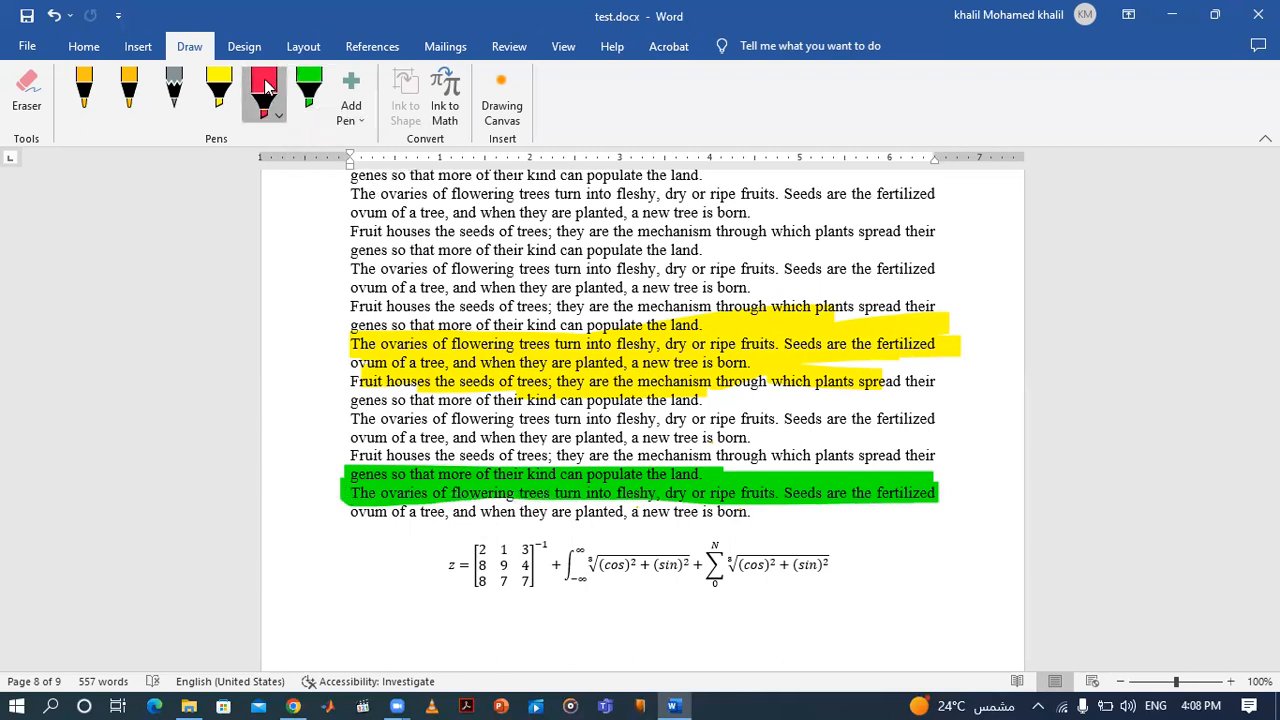
click(279, 117)
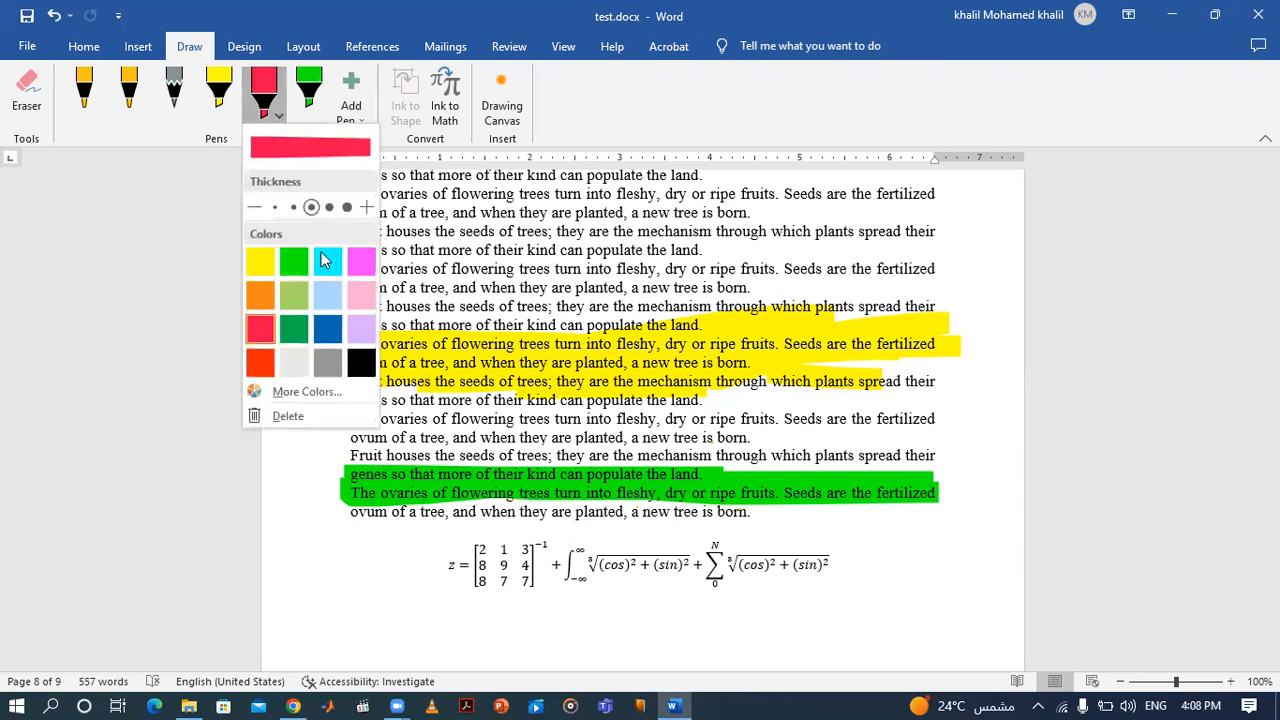
drag(428, 442, 790, 425)
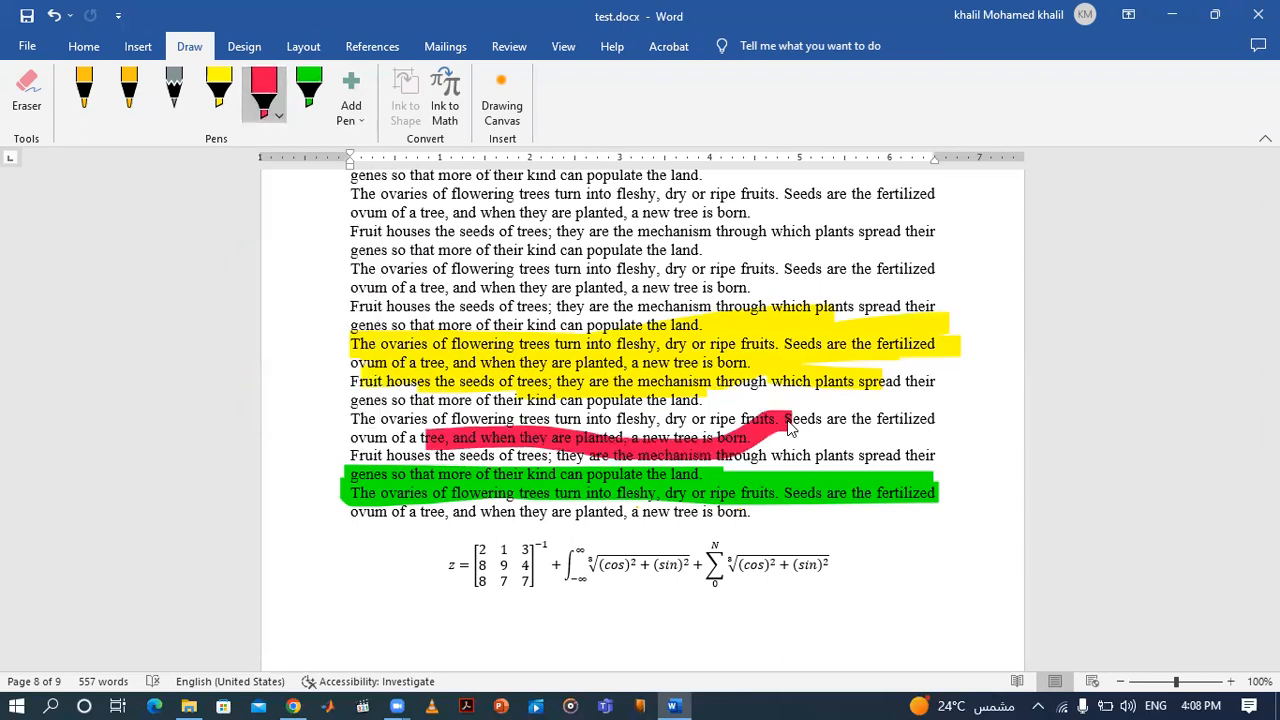
Add a black pencil and handwrite "x(t) =" in the blank space below the equation.
click(351, 112)
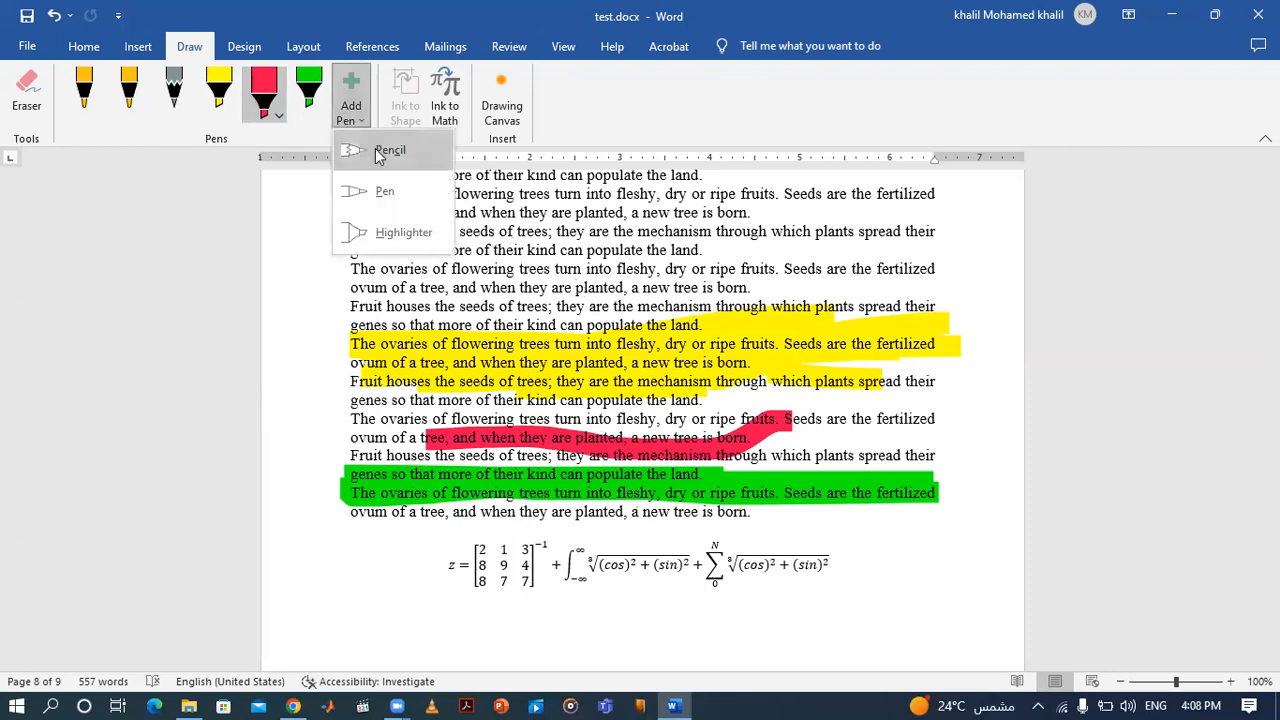
click(385, 152)
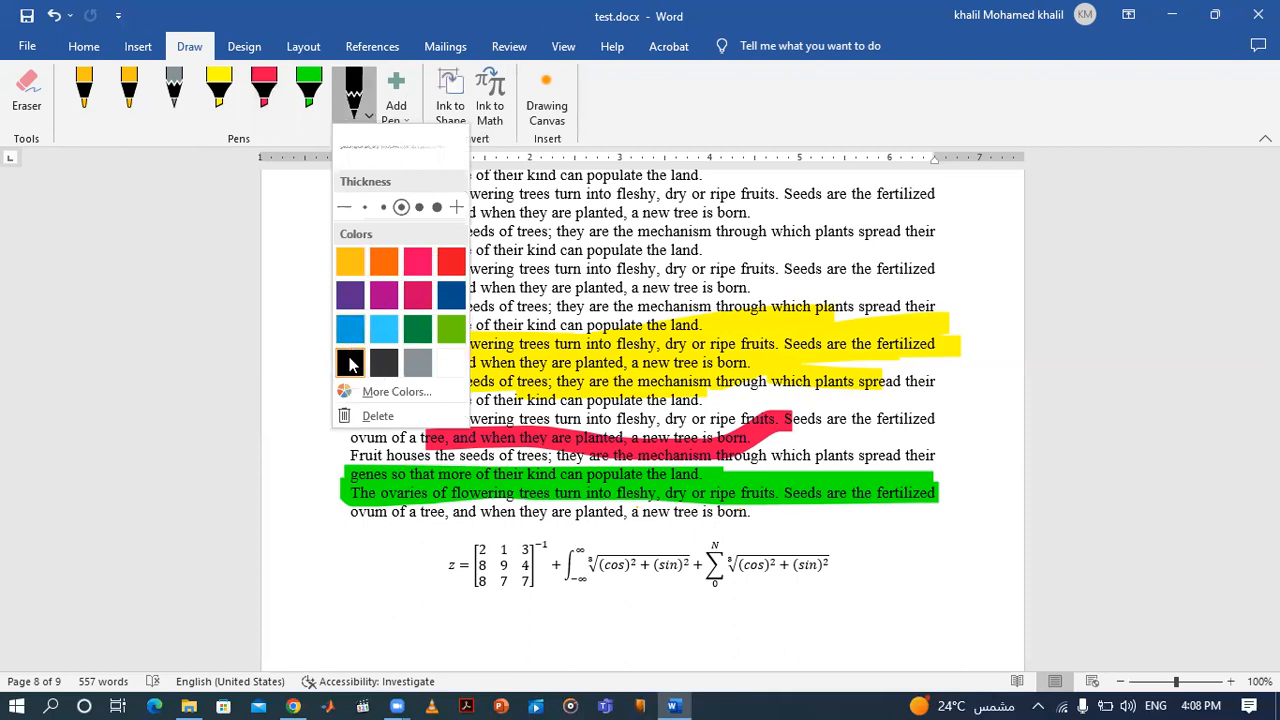
click(730, 628)
drag(1271, 578, 1271, 592)
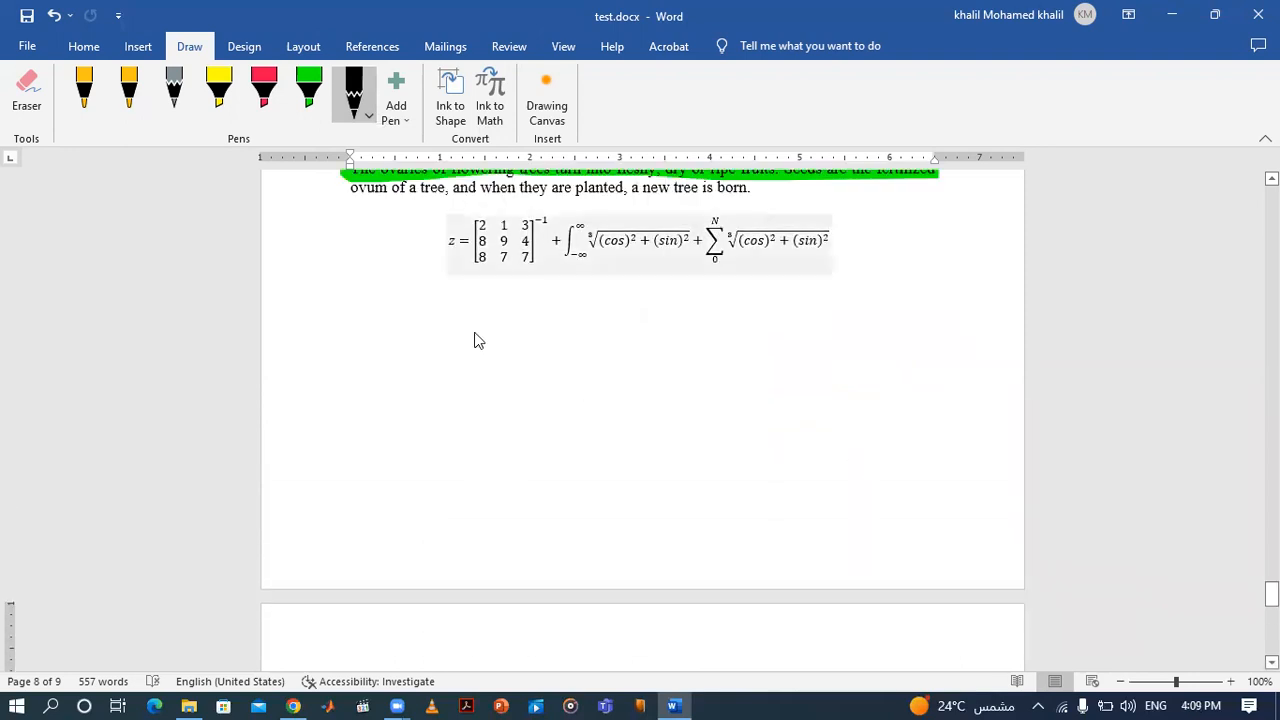
mouse_move(452, 345)
mouse_down()
mouse_move(562, 348)
mouse_move(586, 396)
mouse_up()
mouse_move(608, 352)
mouse_down()
mouse_move(616, 402)
mouse_move(629, 343)
mouse_up()
drag(643, 462, 653, 343)
mouse_move(632, 397)
mouse_down()
mouse_move(670, 395)
mouse_move(678, 438)
mouse_move(758, 393)
mouse_move(786, 405)
mouse_up()
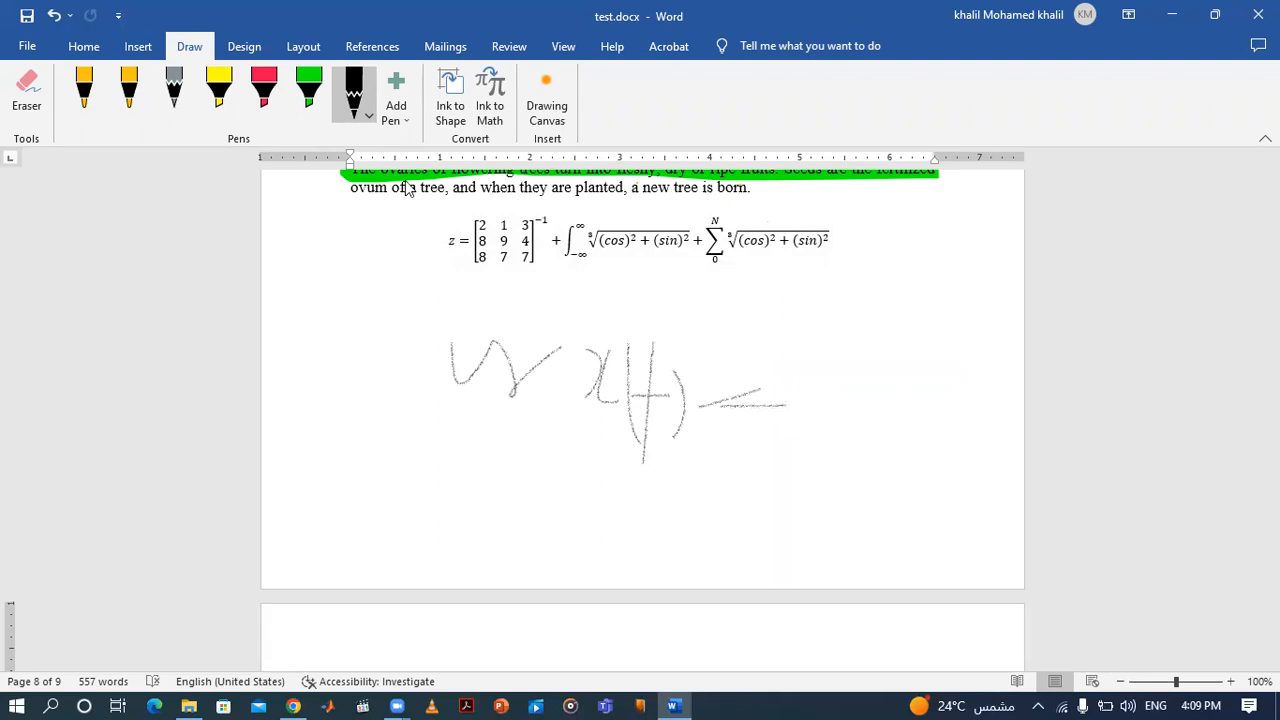
Add a new pen, set its colour to yellow, and scribble freehand strokes over and below the handwriting.
click(407, 118)
click(437, 197)
click(410, 118)
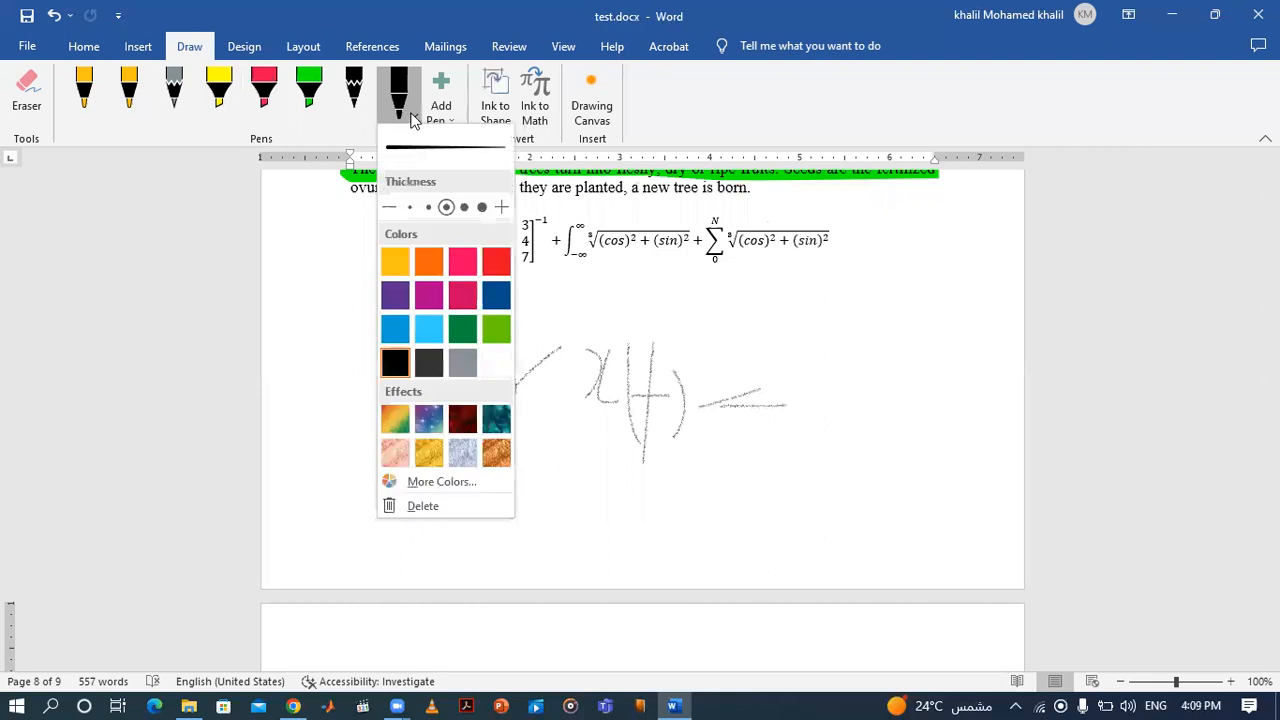
click(412, 118)
click(412, 118)
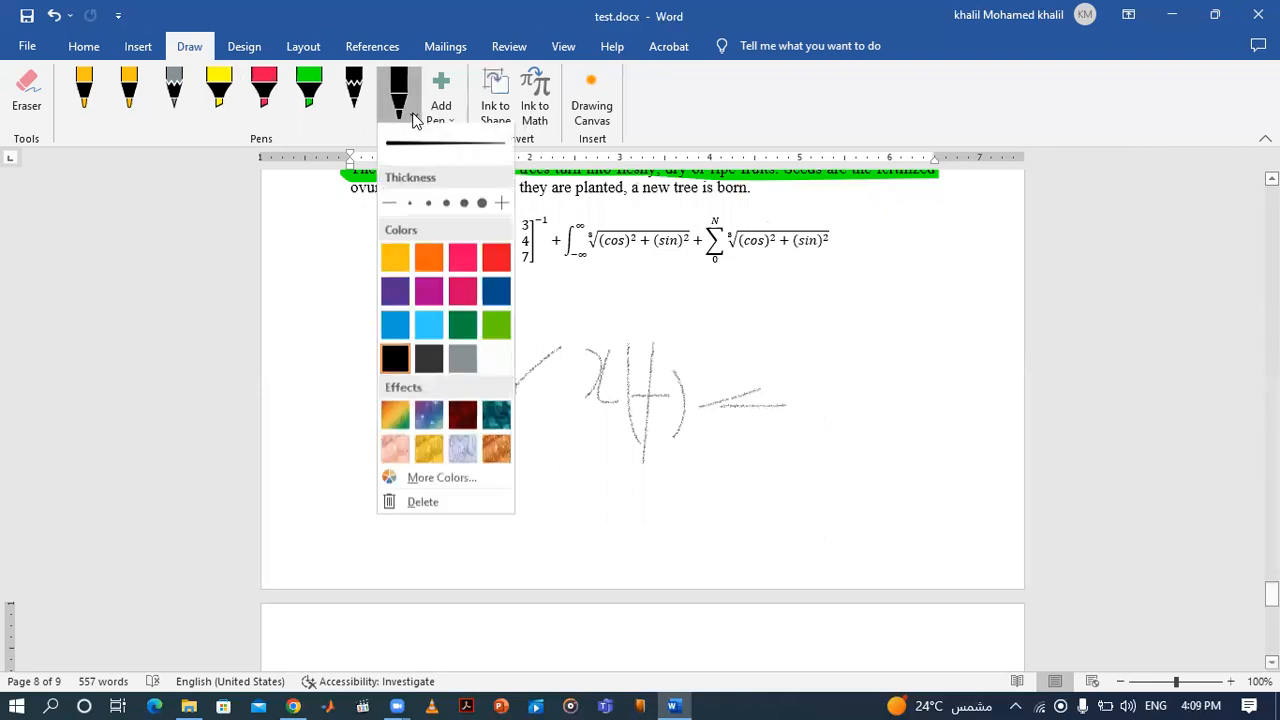
click(394, 262)
mouse_move(603, 474)
mouse_down()
mouse_move(797, 491)
mouse_move(623, 569)
mouse_move(797, 598)
mouse_up()
mouse_move(708, 577)
mouse_down()
mouse_move(697, 574)
mouse_move(729, 451)
mouse_move(609, 371)
mouse_move(585, 456)
mouse_up()
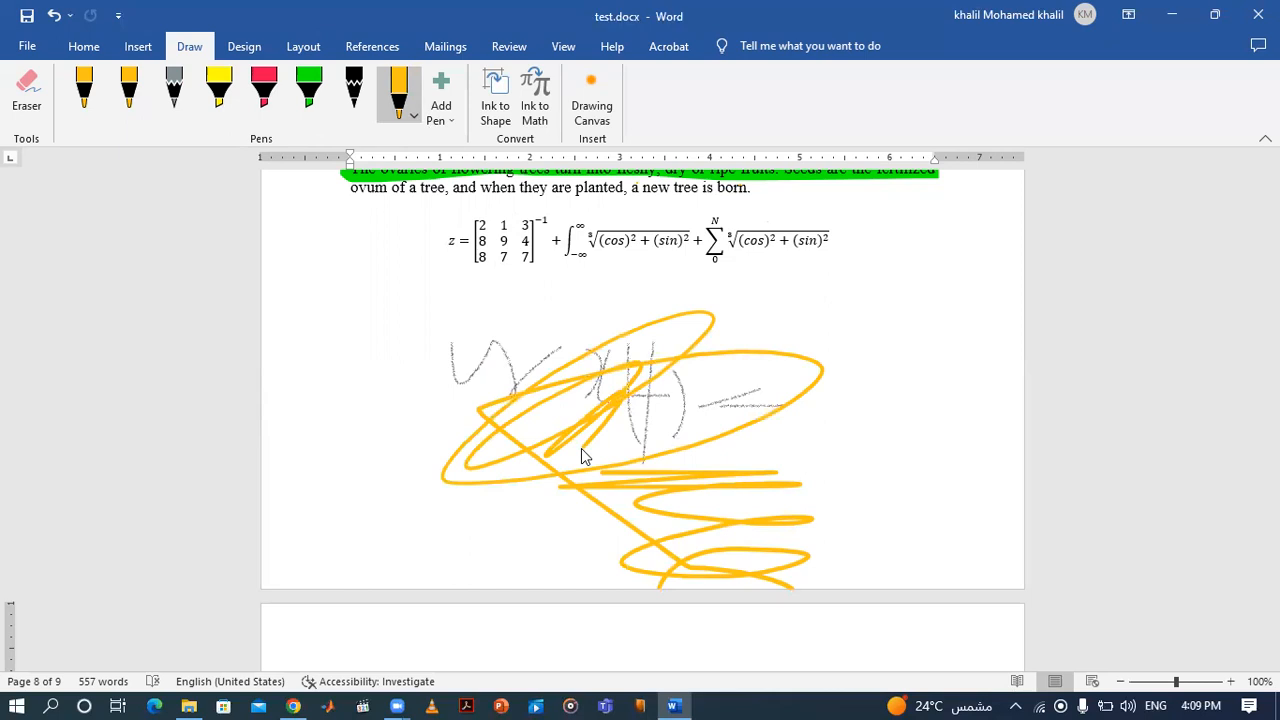
Erase all the pen and pencil strokes below the equation.
click(27, 90)
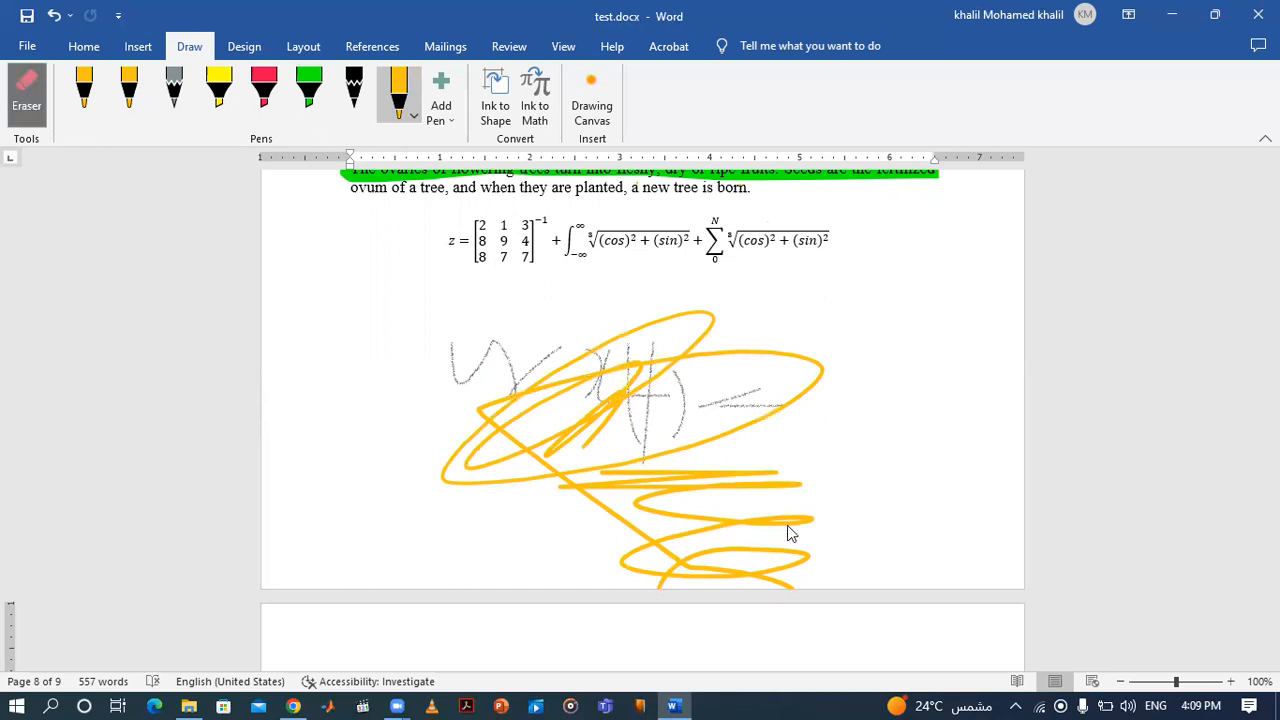
click(729, 556)
mouse_move(679, 407)
mouse_down()
mouse_move(749, 411)
mouse_move(674, 414)
mouse_move(659, 361)
mouse_move(600, 403)
mouse_move(489, 400)
mouse_move(374, 371)
mouse_up()
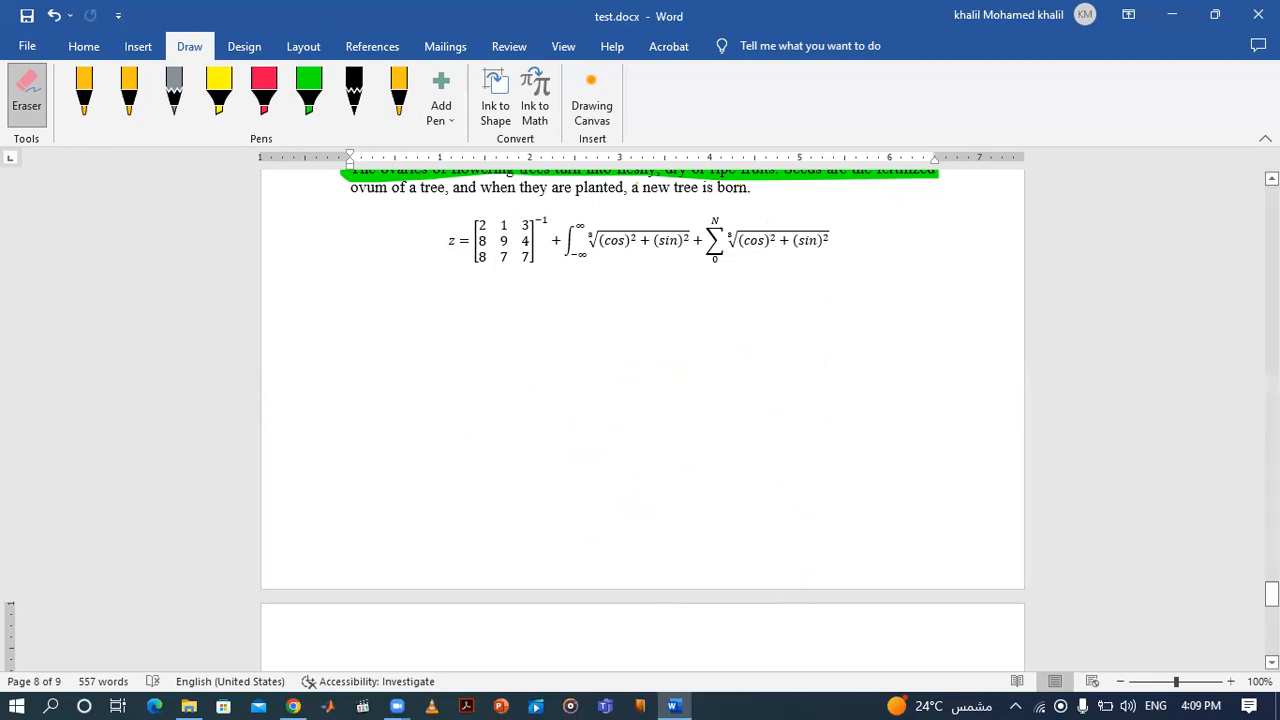
Turn on Ink to Shape, set the pen colour to black, and draw a rectangle on the blank page 9.
drag(1272, 594, 1272, 601)
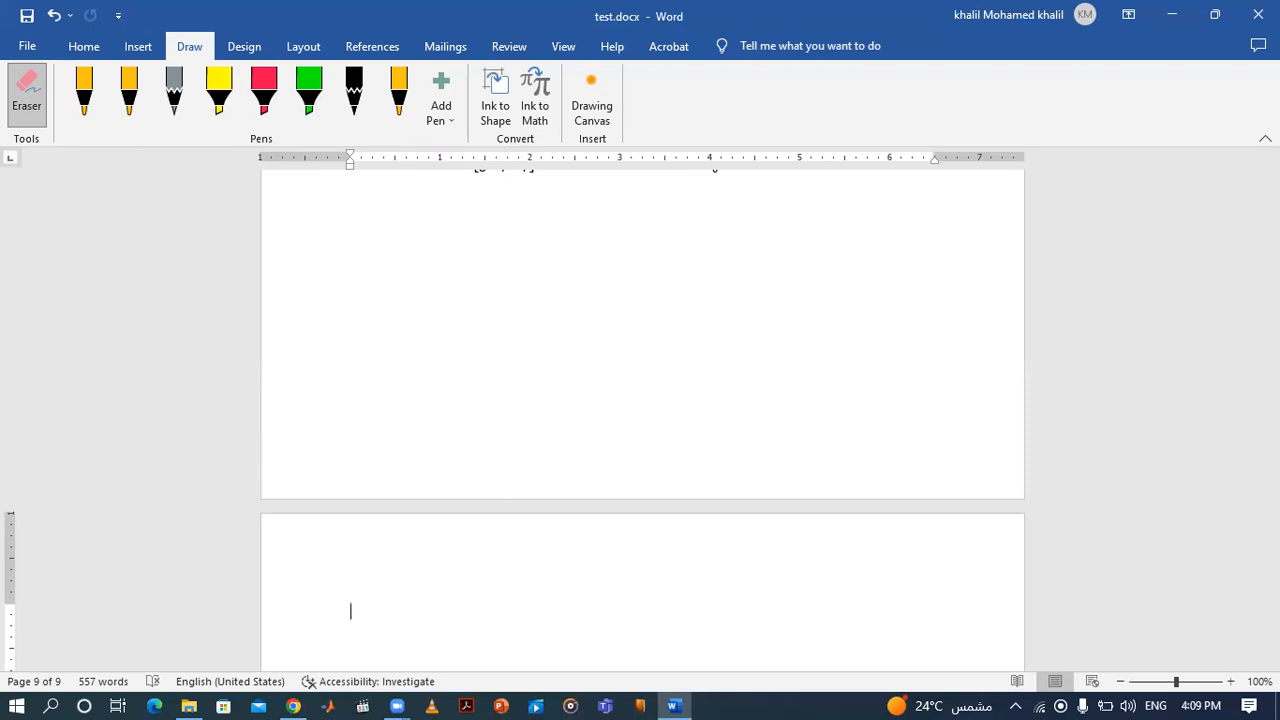
scroll(966, 443, down, 3)
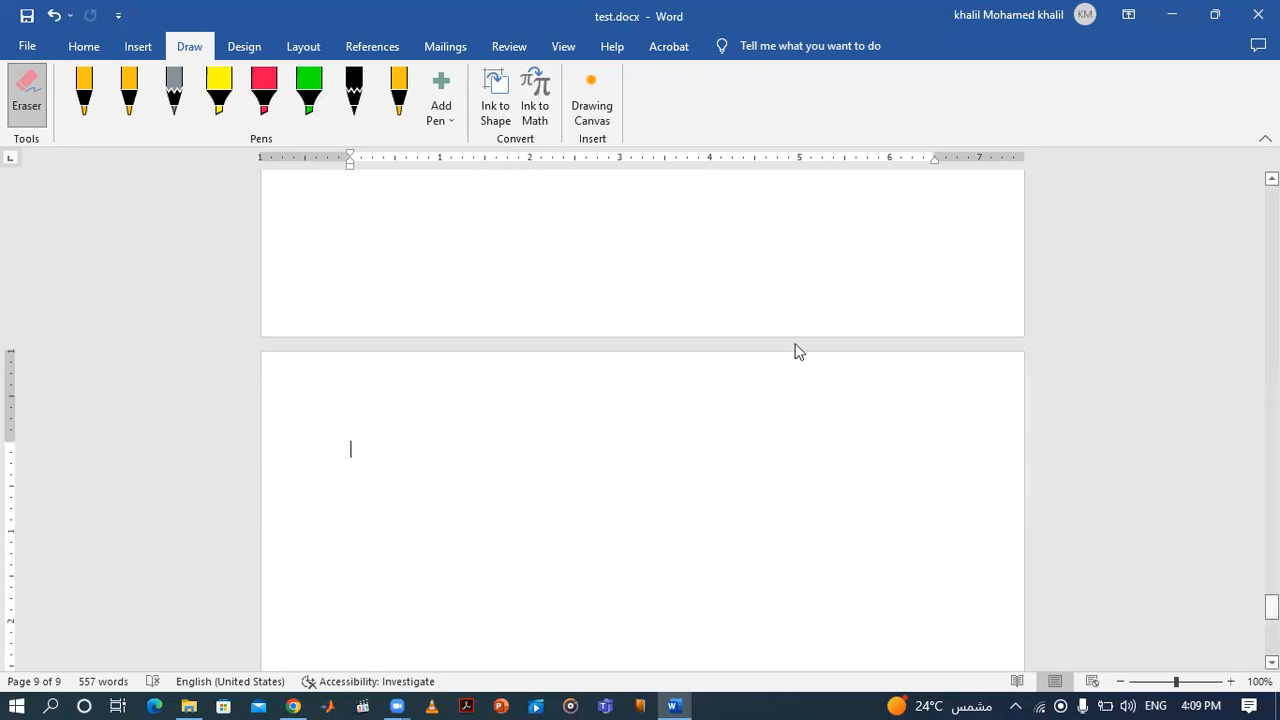
click(497, 95)
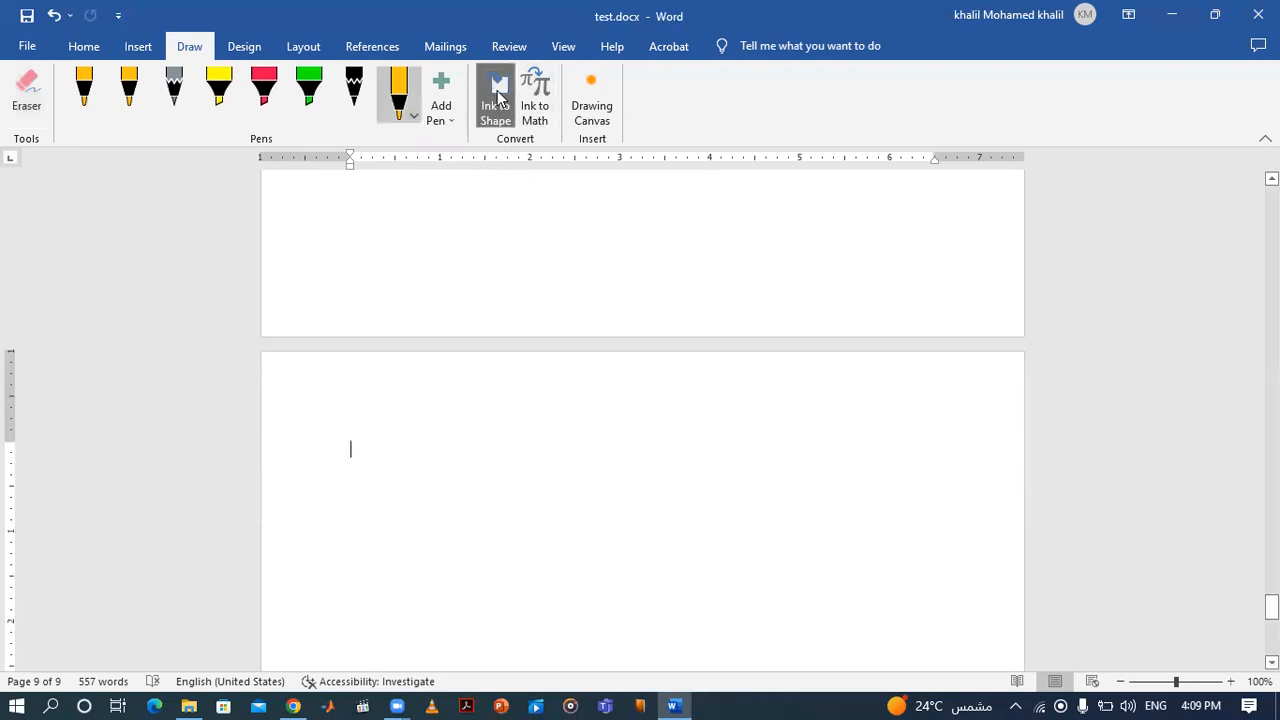
click(414, 117)
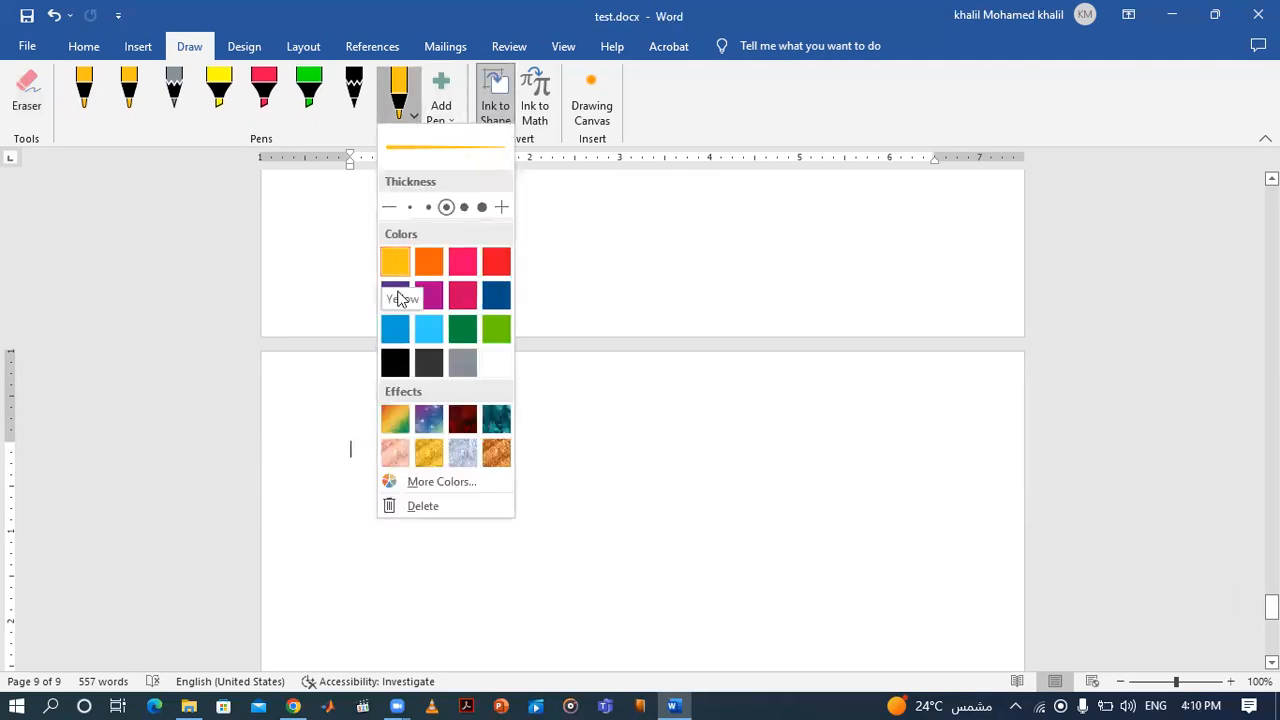
click(396, 363)
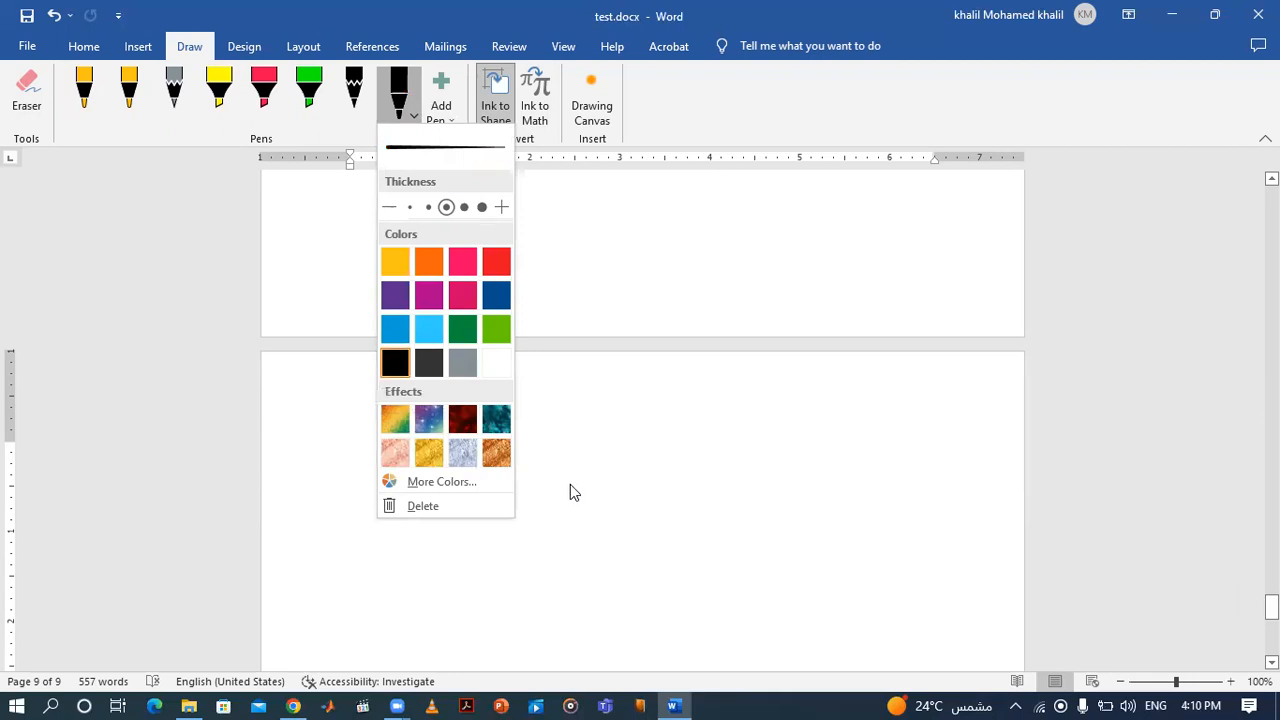
mouse_move(545, 479)
mouse_down()
mouse_move(823, 494)
mouse_move(823, 594)
mouse_move(556, 593)
mouse_move(543, 580)
mouse_move(546, 489)
mouse_up()
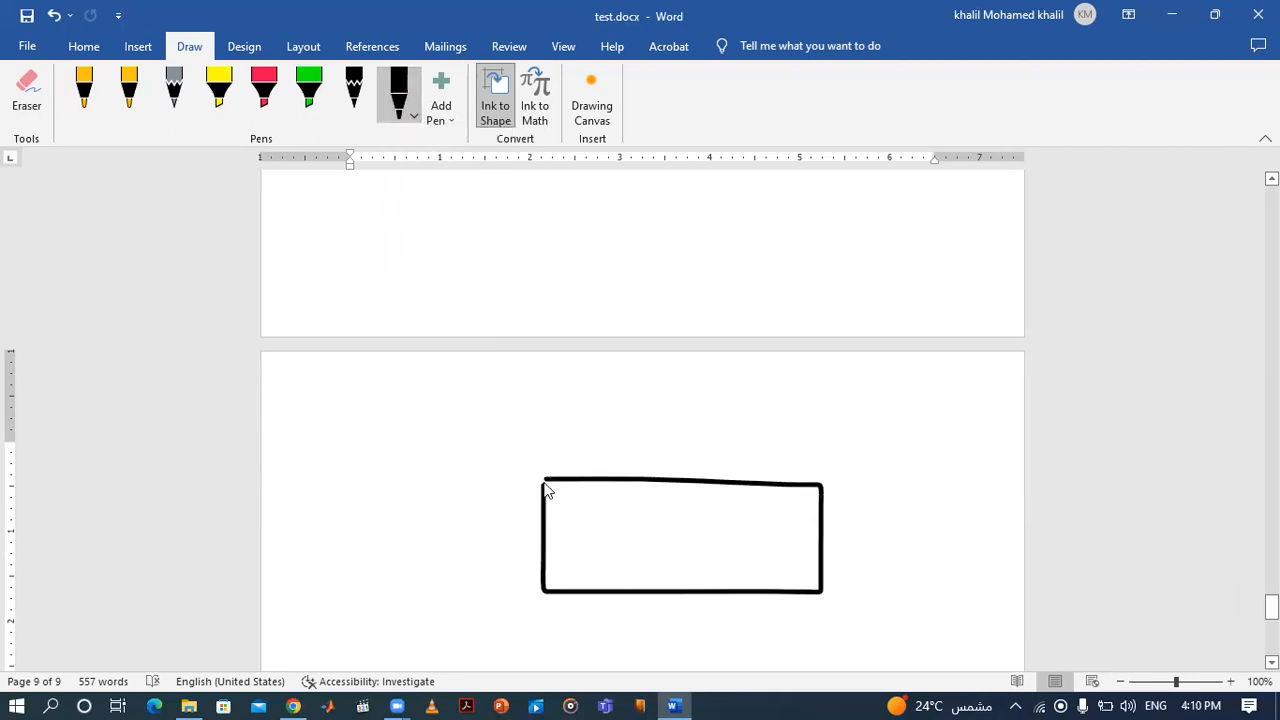
Draw an ellipse about 4 inches wide below the rectangle with Ink to Shape.
drag(1272, 608, 1272, 616)
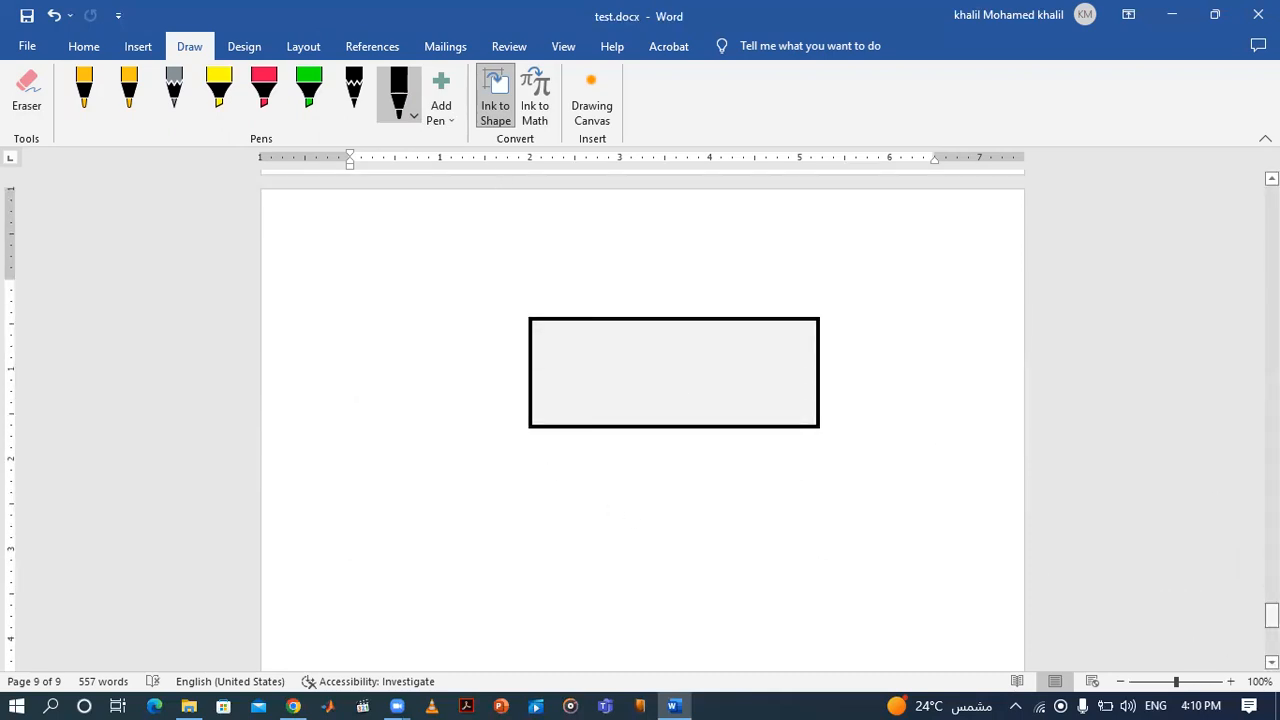
drag(1271, 609, 1271, 611)
mouse_move(620, 469)
mouse_down()
mouse_move(451, 546)
mouse_move(760, 569)
mouse_move(608, 466)
mouse_move(594, 480)
mouse_up()
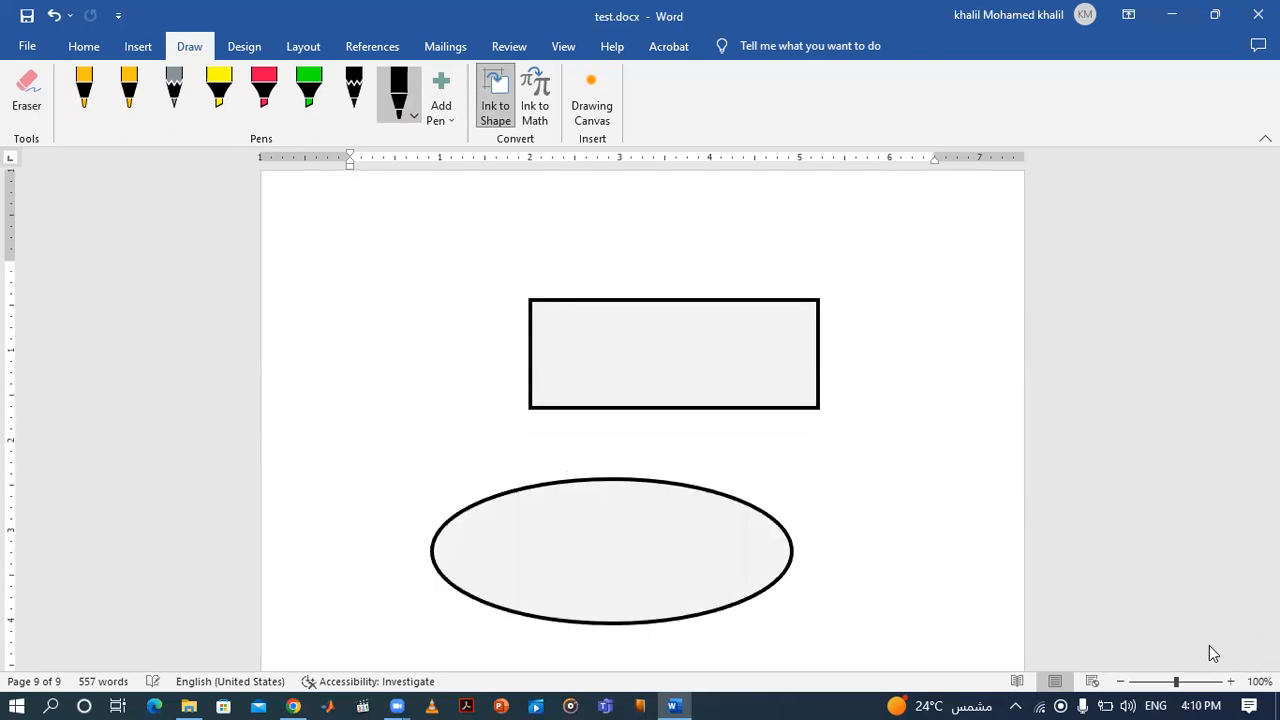
Draw a larger oval below the ellipse and undo its conversion to a shape.
scroll(642, 420, down, 5)
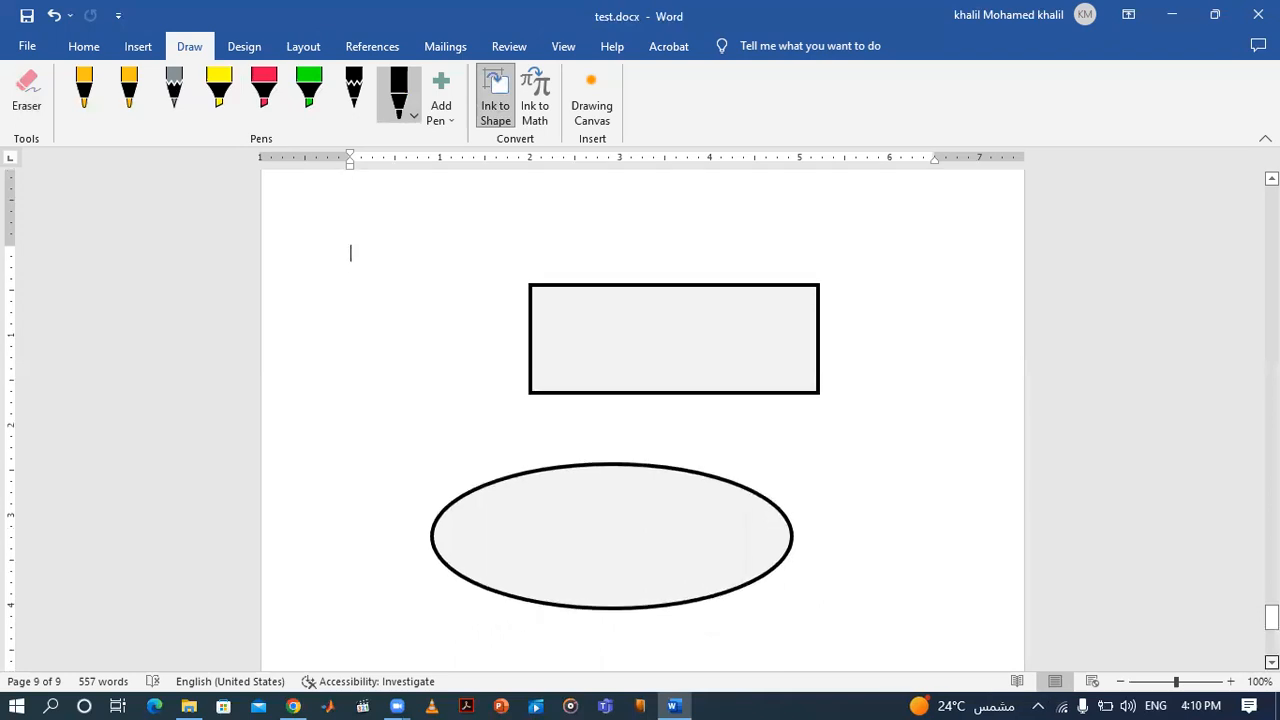
scroll(817, 420, down, 1)
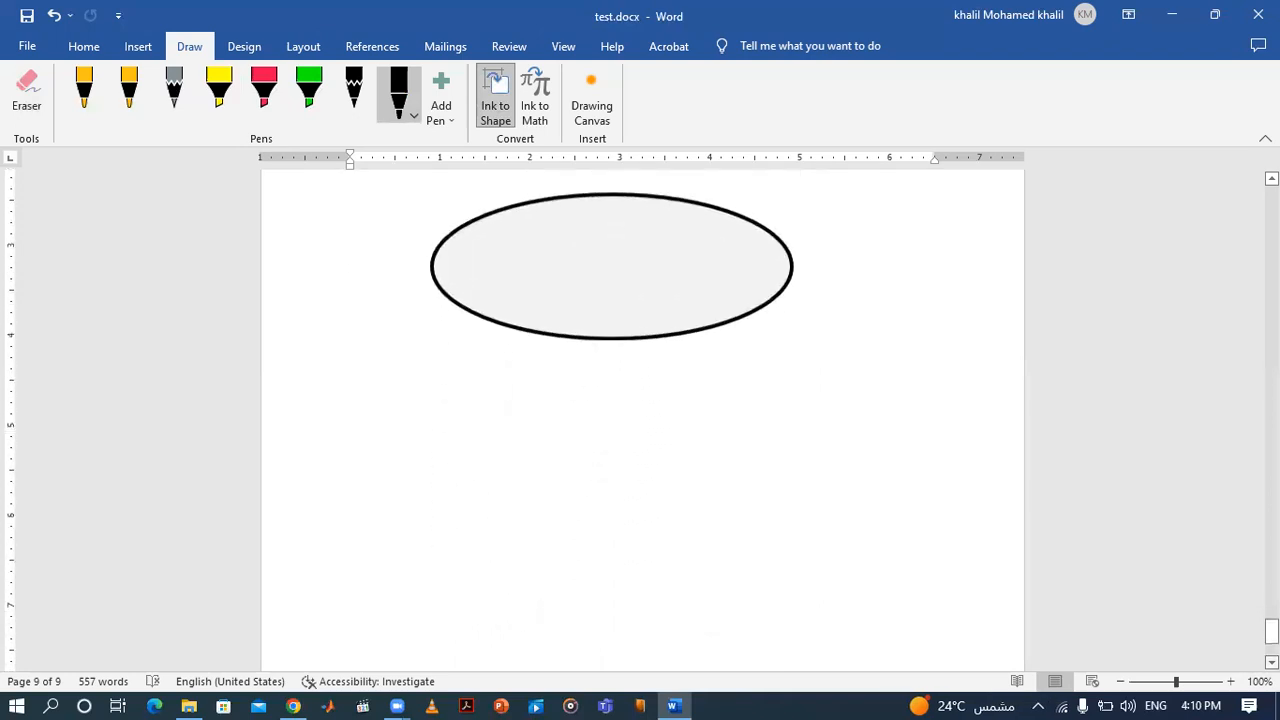
mouse_move(566, 336)
mouse_down()
mouse_move(737, 386)
mouse_move(560, 340)
mouse_up()
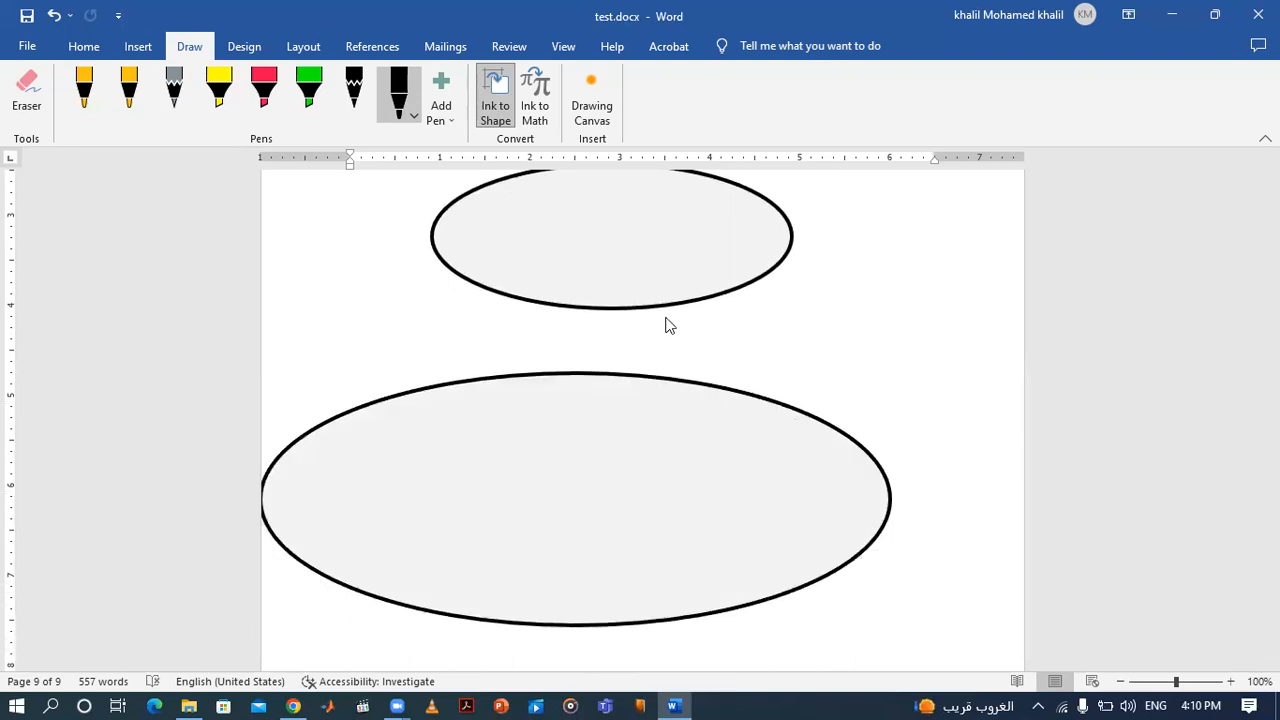
key(ctrl+z)
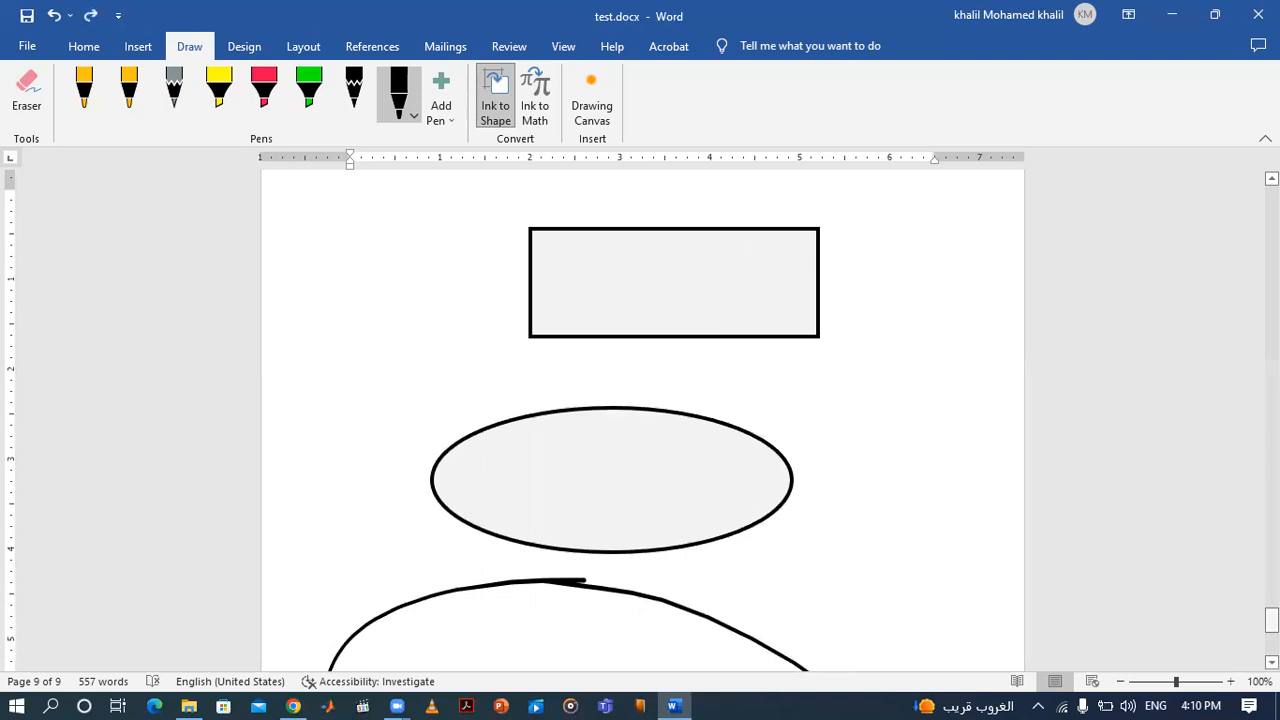
Draw a parallelogram inside the large freehand oval with Ink to Shape.
drag(1272, 620, 1272, 643)
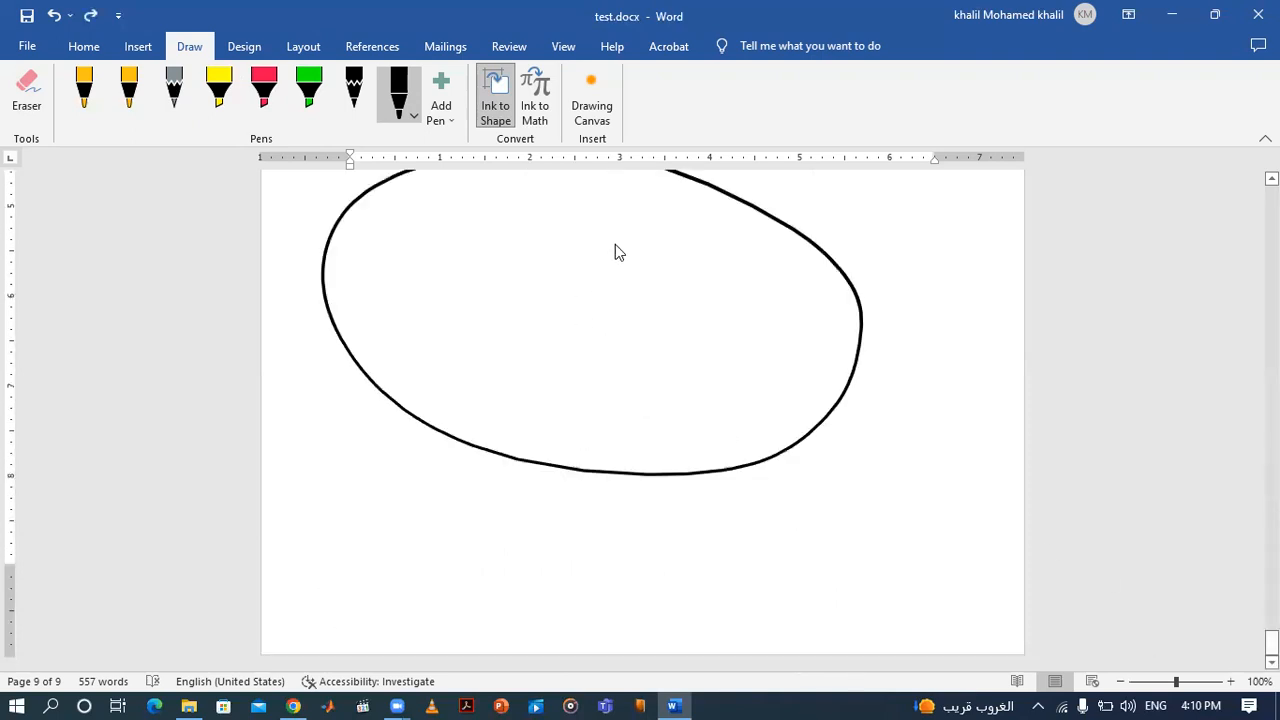
mouse_move(679, 241)
mouse_down()
mouse_move(367, 282)
mouse_move(499, 345)
mouse_move(792, 306)
mouse_move(680, 242)
mouse_up()
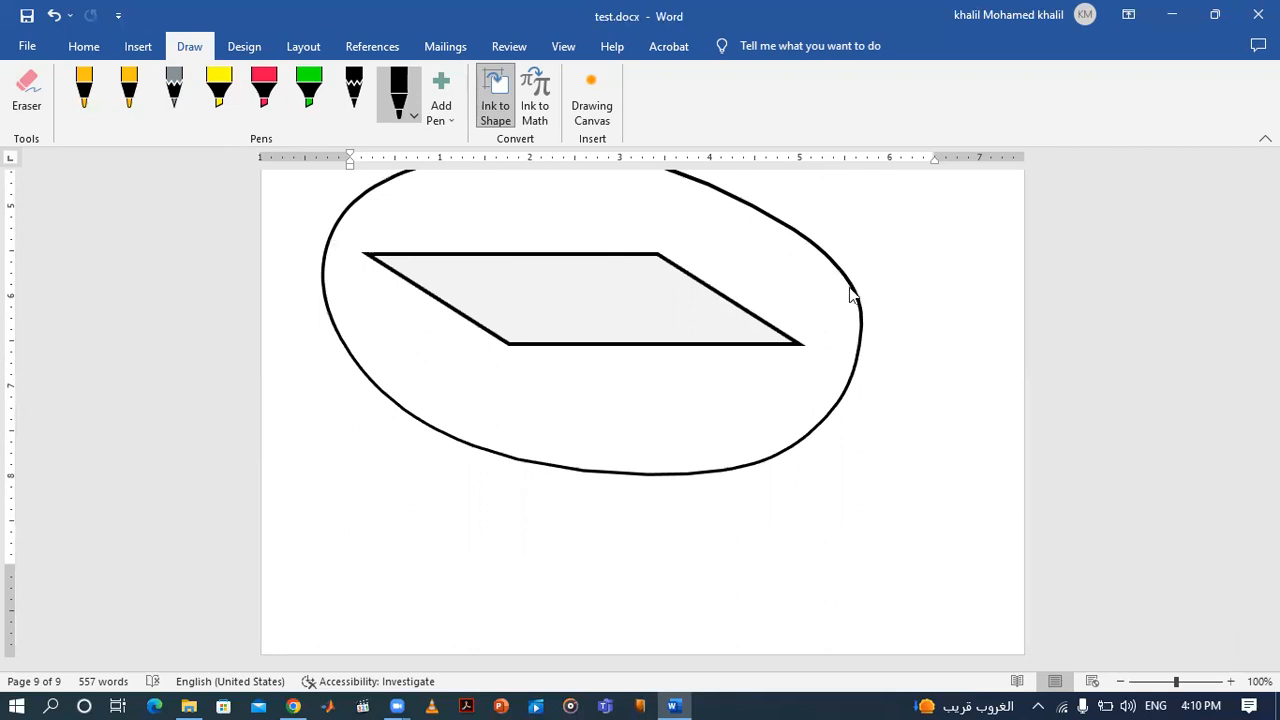
click(1272, 618)
drag(1272, 618, 1272, 645)
Open the Ink to Math input and handwrite x².
click(538, 92)
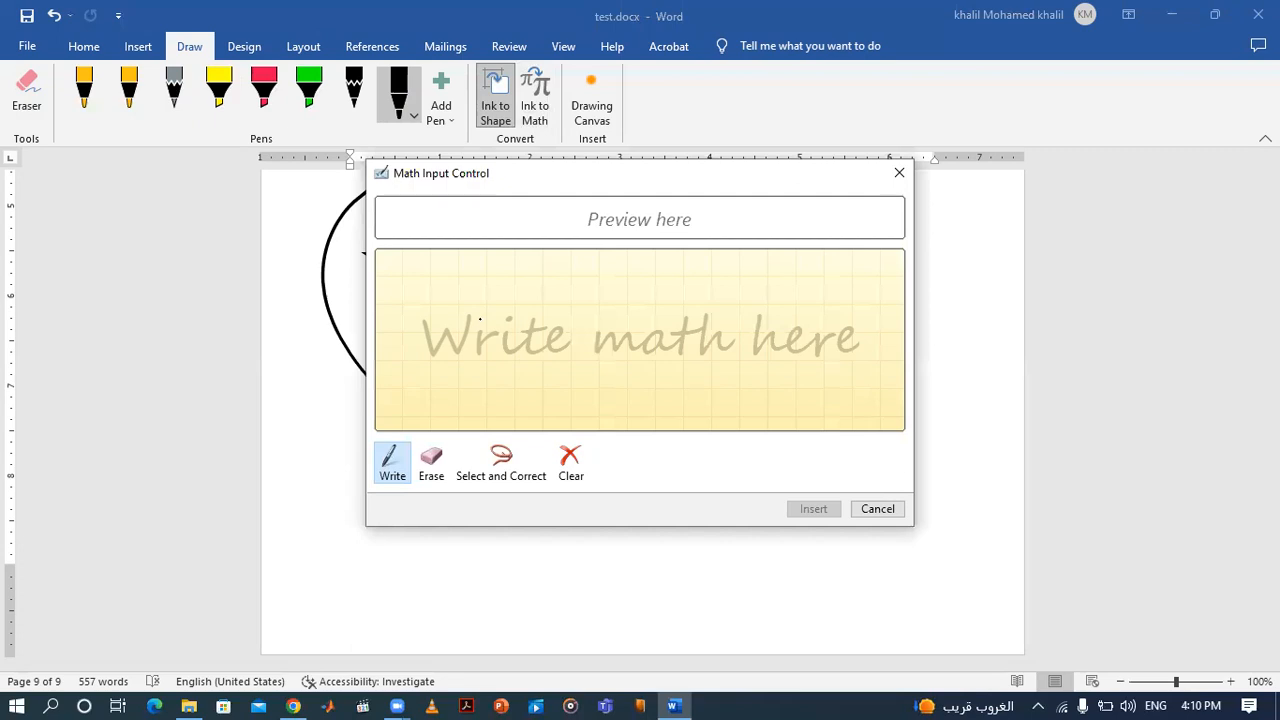
drag(495, 298, 443, 363)
drag(459, 309, 516, 374)
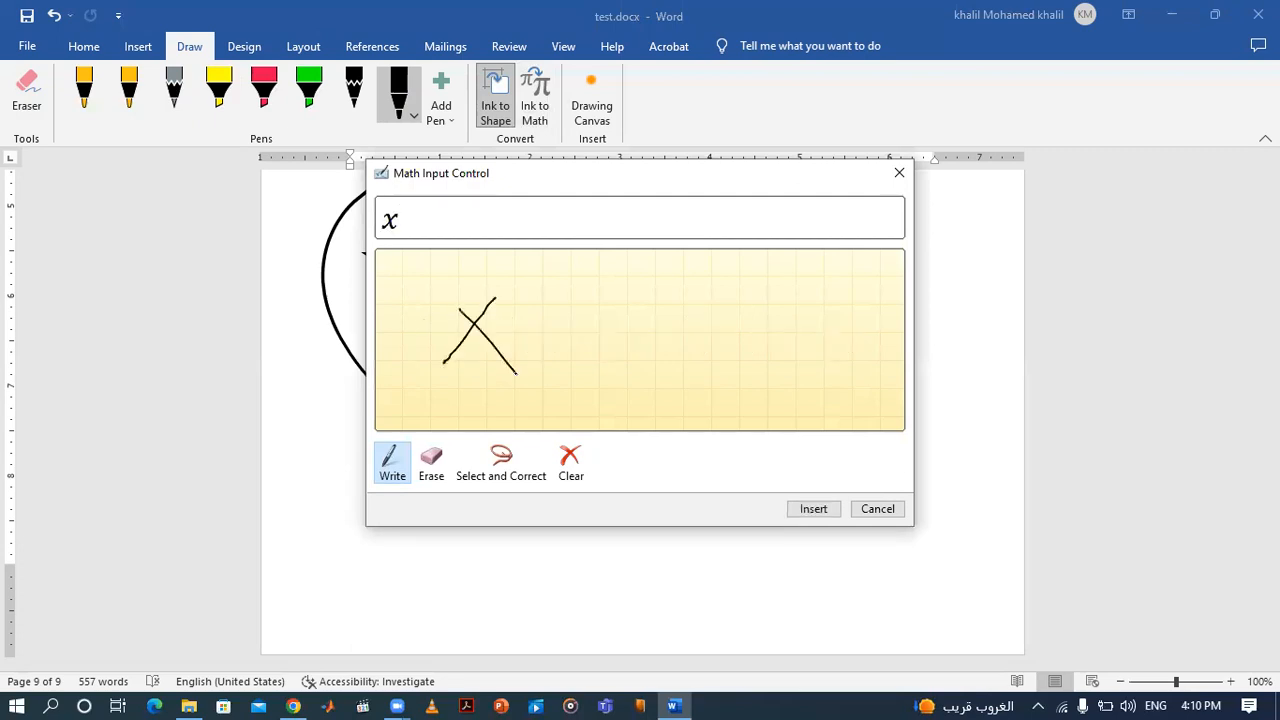
drag(487, 273, 534, 285)
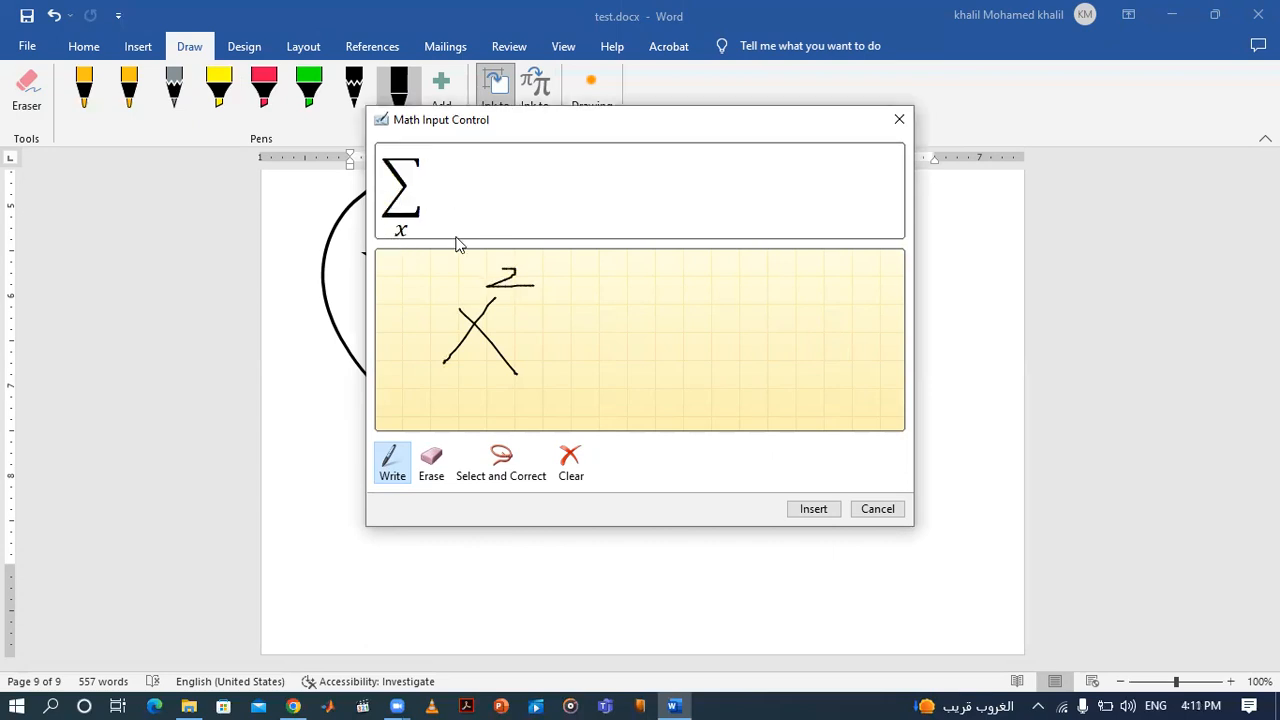
Handwrite x = y to the right of x² in the math input area.
drag(700, 318, 655, 400)
drag(667, 330, 736, 380)
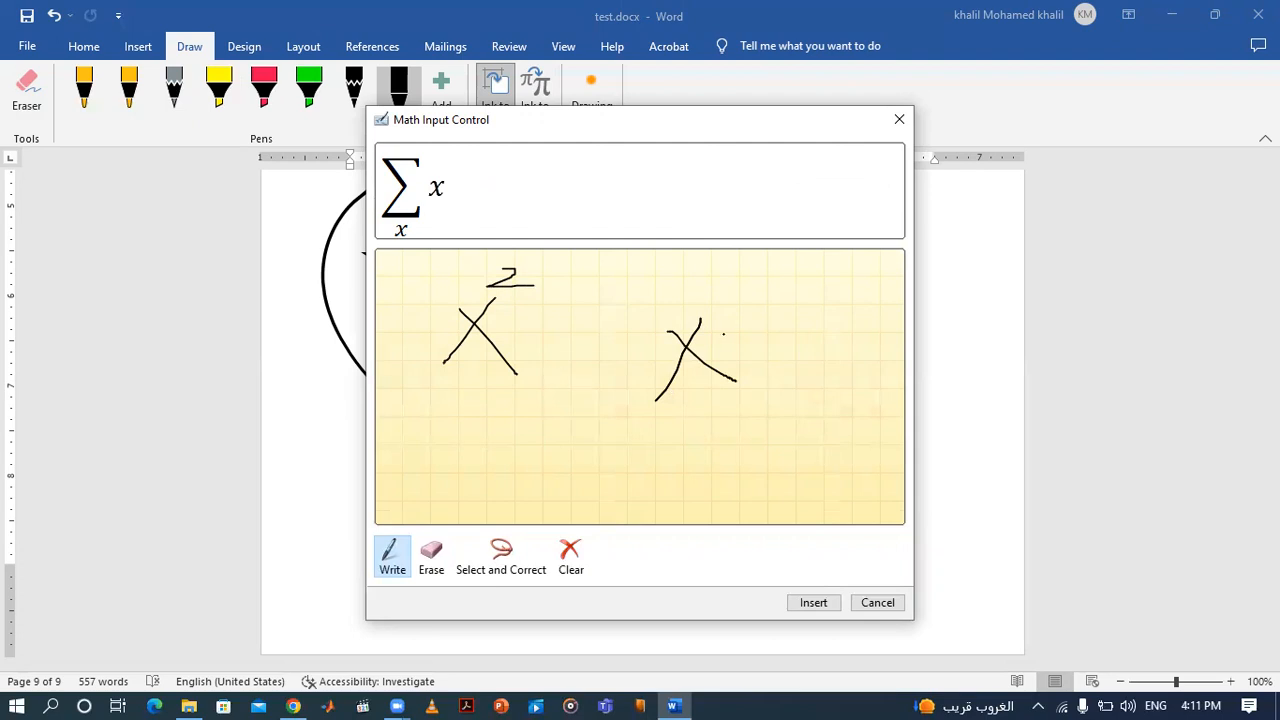
drag(725, 334, 808, 344)
drag(725, 354, 827, 362)
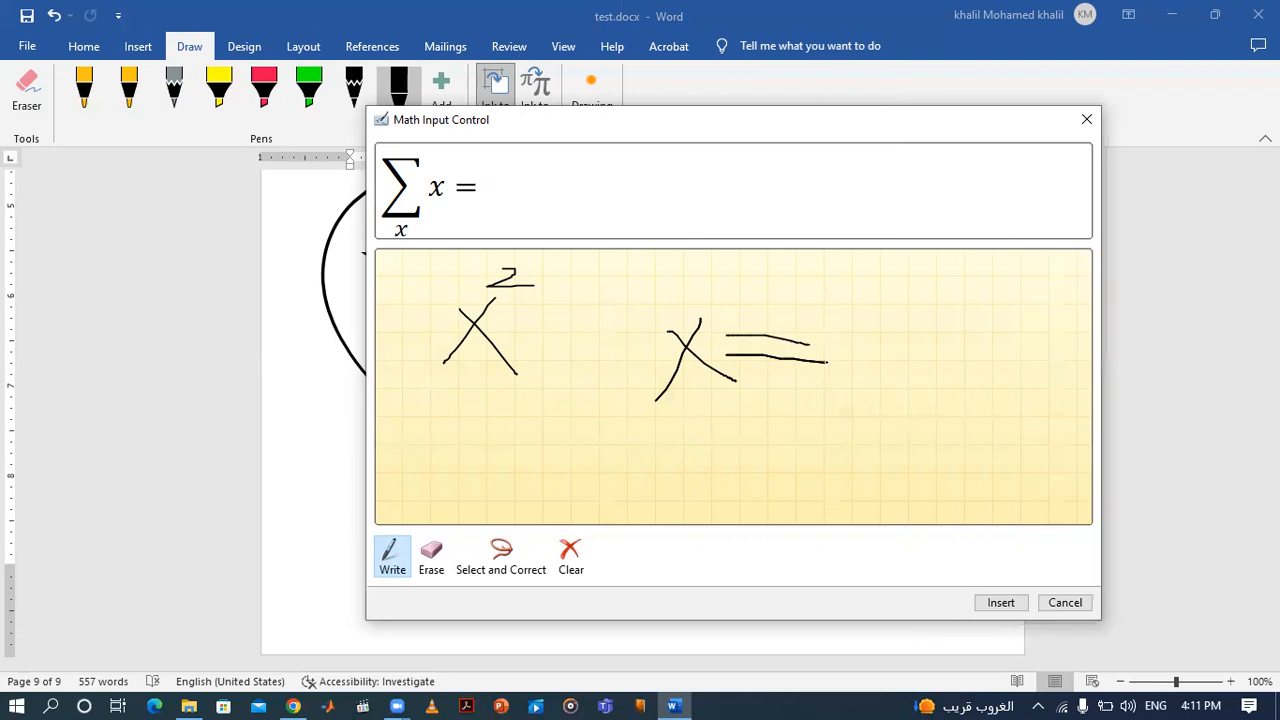
mouse_move(858, 317)
mouse_down()
mouse_move(924, 372)
mouse_move(978, 468)
mouse_move(916, 437)
mouse_up()
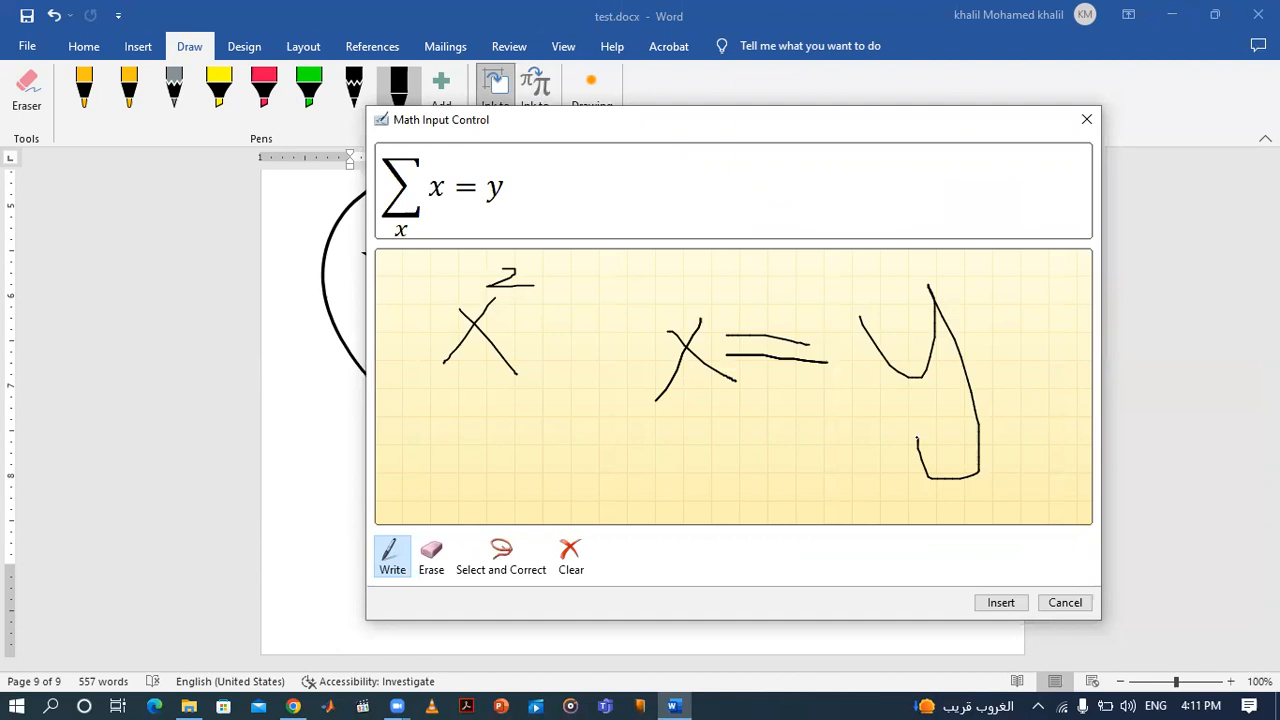
Erase all handwritten strokes of x² and x = y from the math input area.
click(431, 556)
mouse_move(714, 365)
mouse_down()
mouse_move(698, 337)
mouse_move(840, 354)
mouse_move(946, 306)
mouse_up()
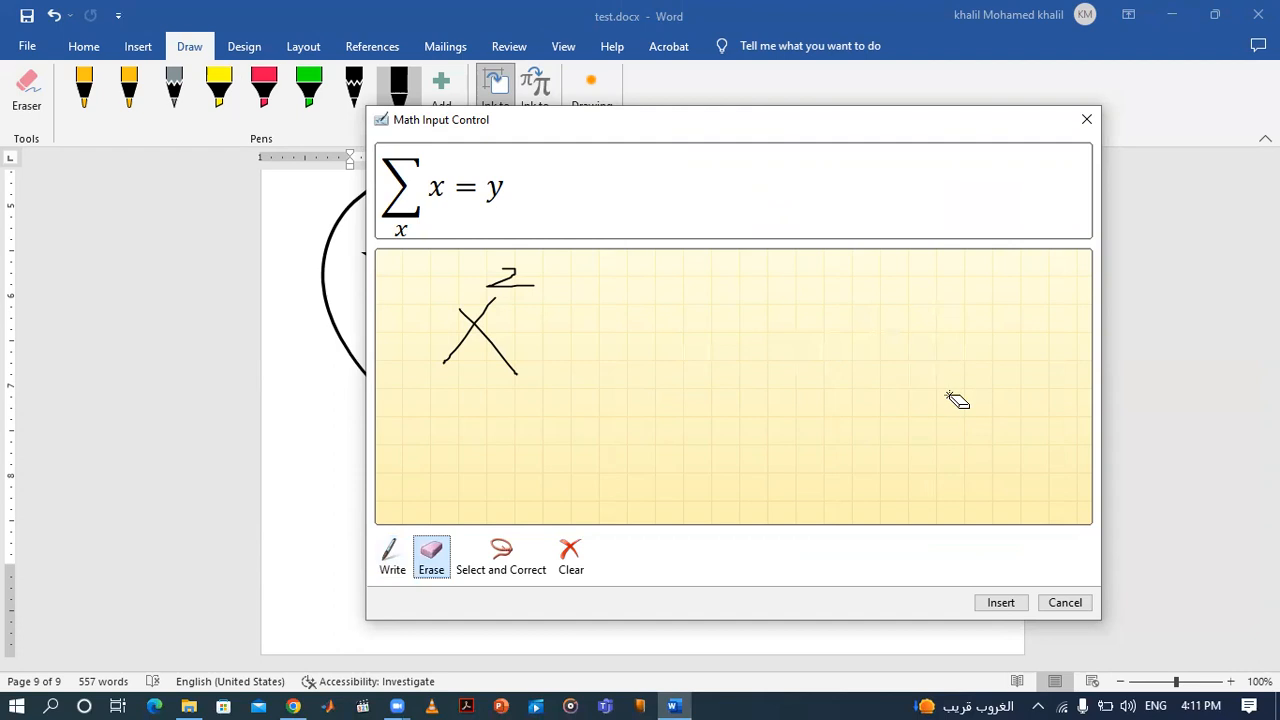
mouse_move(484, 265)
mouse_down()
mouse_move(523, 280)
mouse_move(471, 320)
mouse_up()
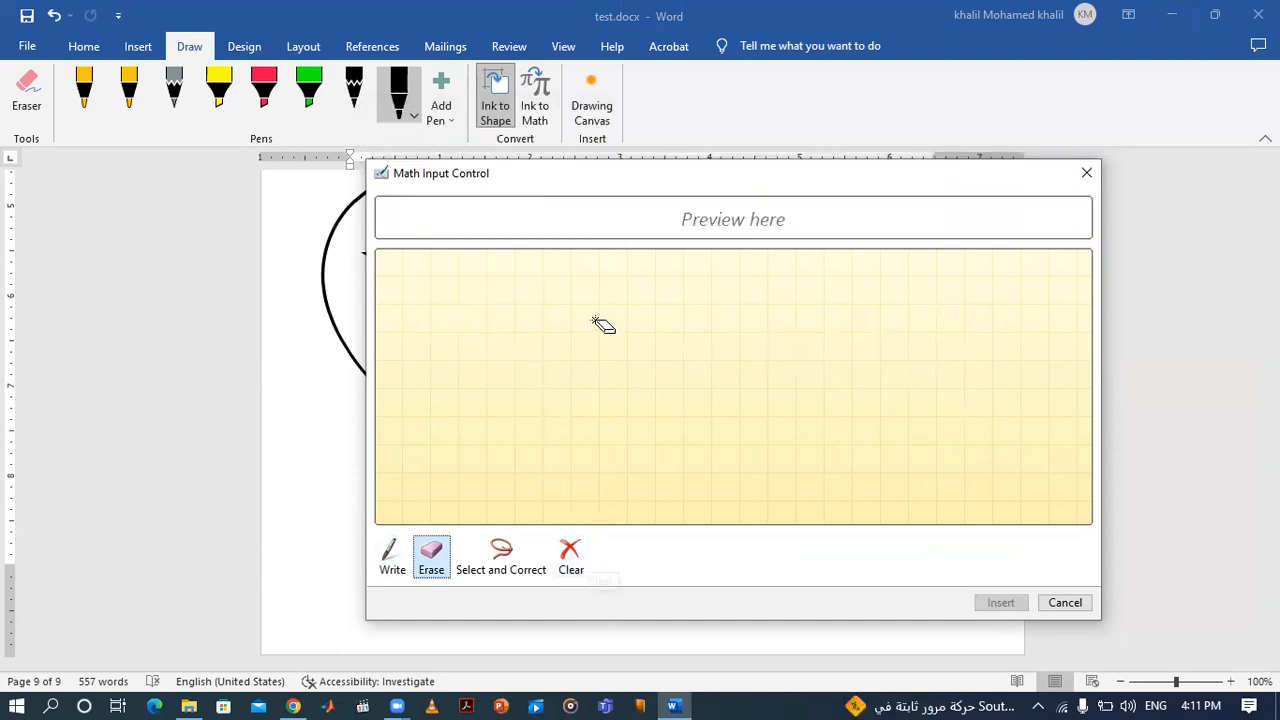
Try handwriting x = with the upper strokes of the x extended, and clear the math input area.
click(392, 556)
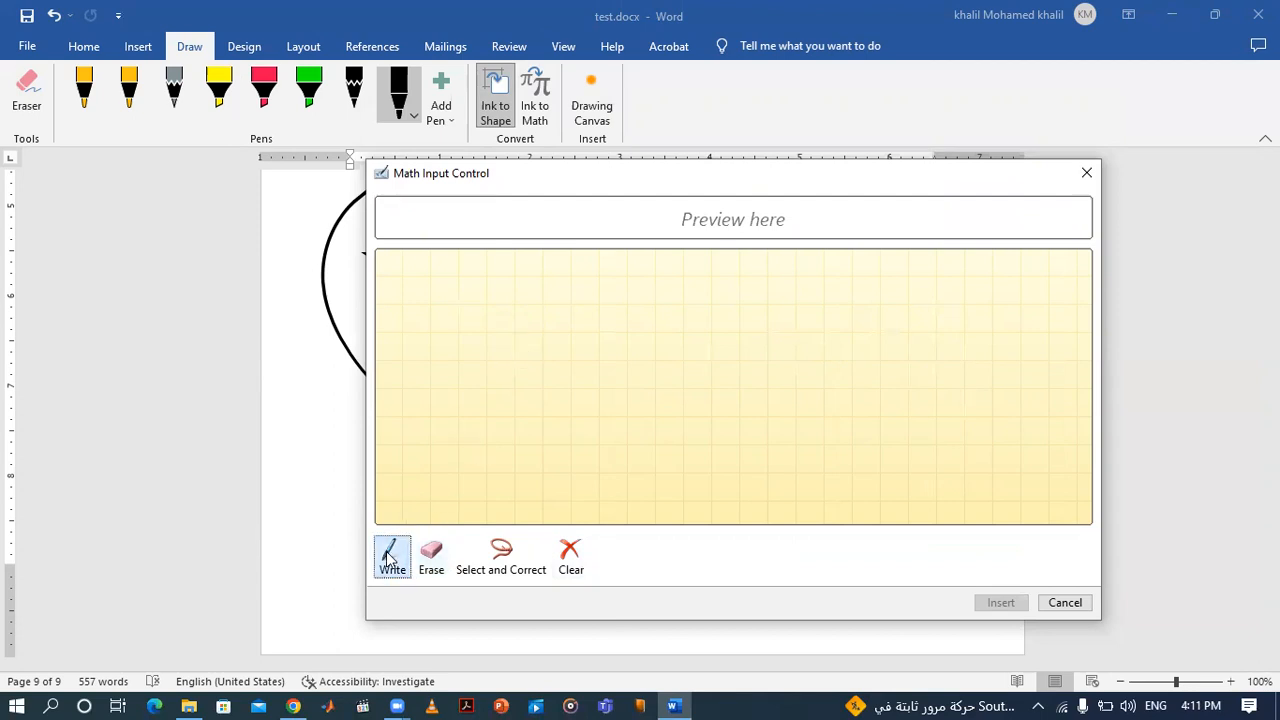
drag(555, 312, 518, 397)
drag(529, 313, 586, 386)
mouse_move(624, 334)
mouse_down()
mouse_move(708, 334)
mouse_move(726, 355)
mouse_up()
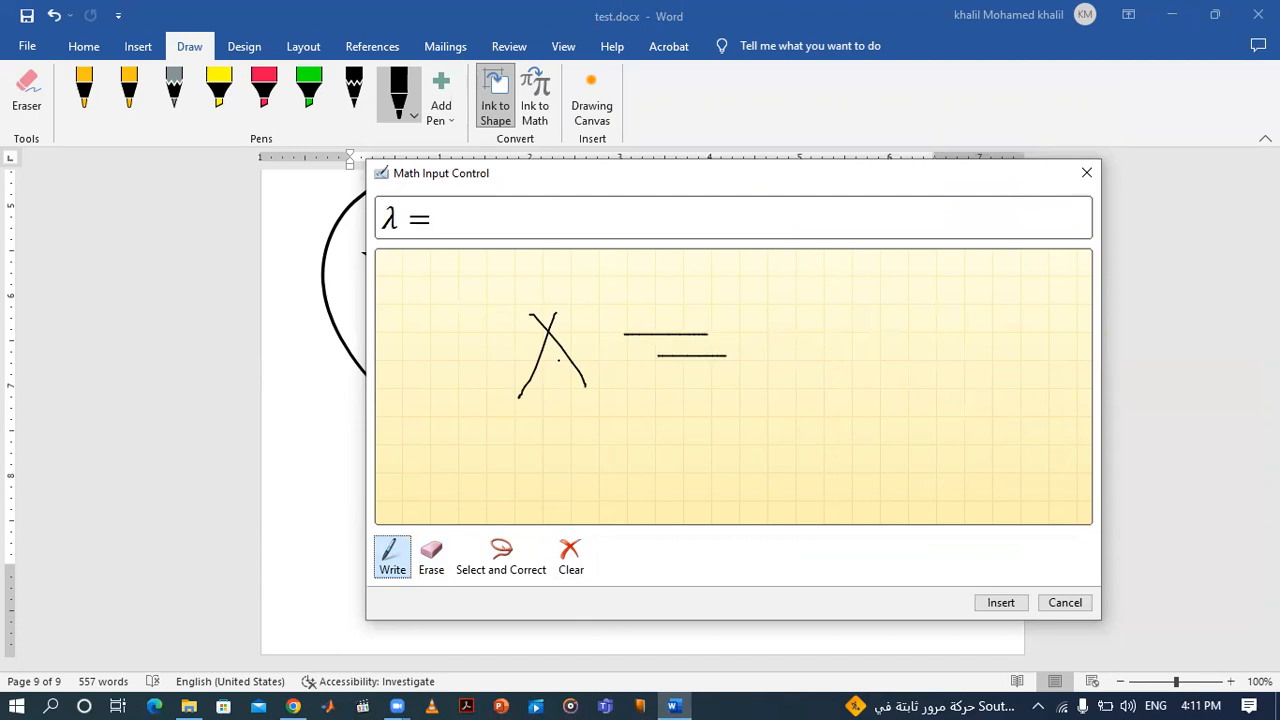
drag(555, 316, 591, 263)
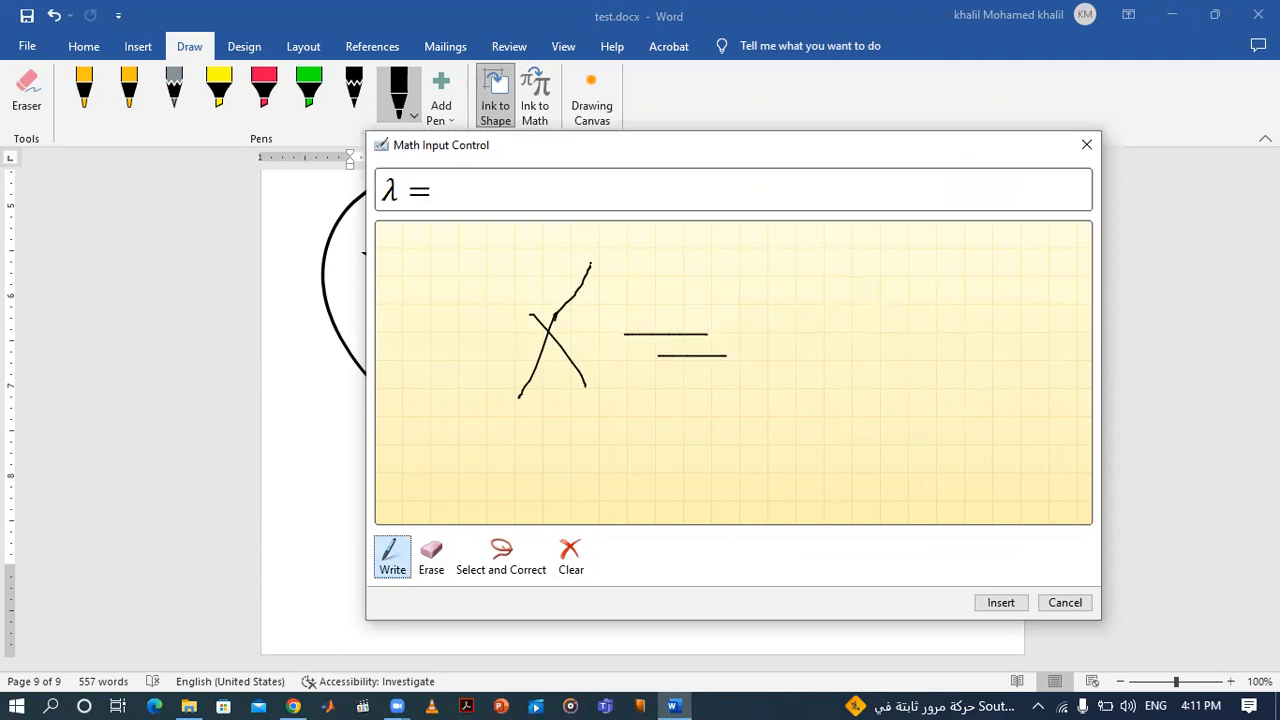
drag(530, 313, 478, 284)
click(570, 556)
Handwrite x = 5, clear the ink, and close the math input without inserting an equation.
drag(506, 287, 469, 338)
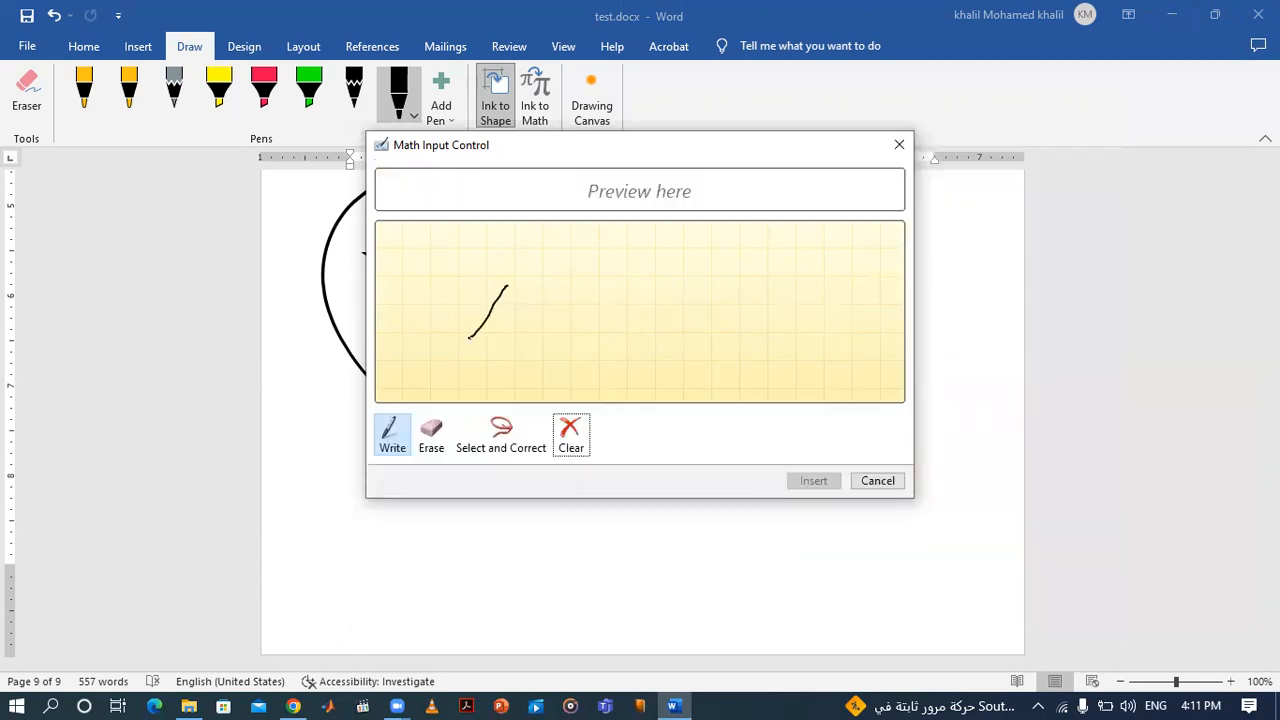
mouse_move(481, 293)
mouse_down()
mouse_move(531, 326)
mouse_move(620, 305)
mouse_move(638, 320)
mouse_move(709, 280)
mouse_move(645, 358)
mouse_up()
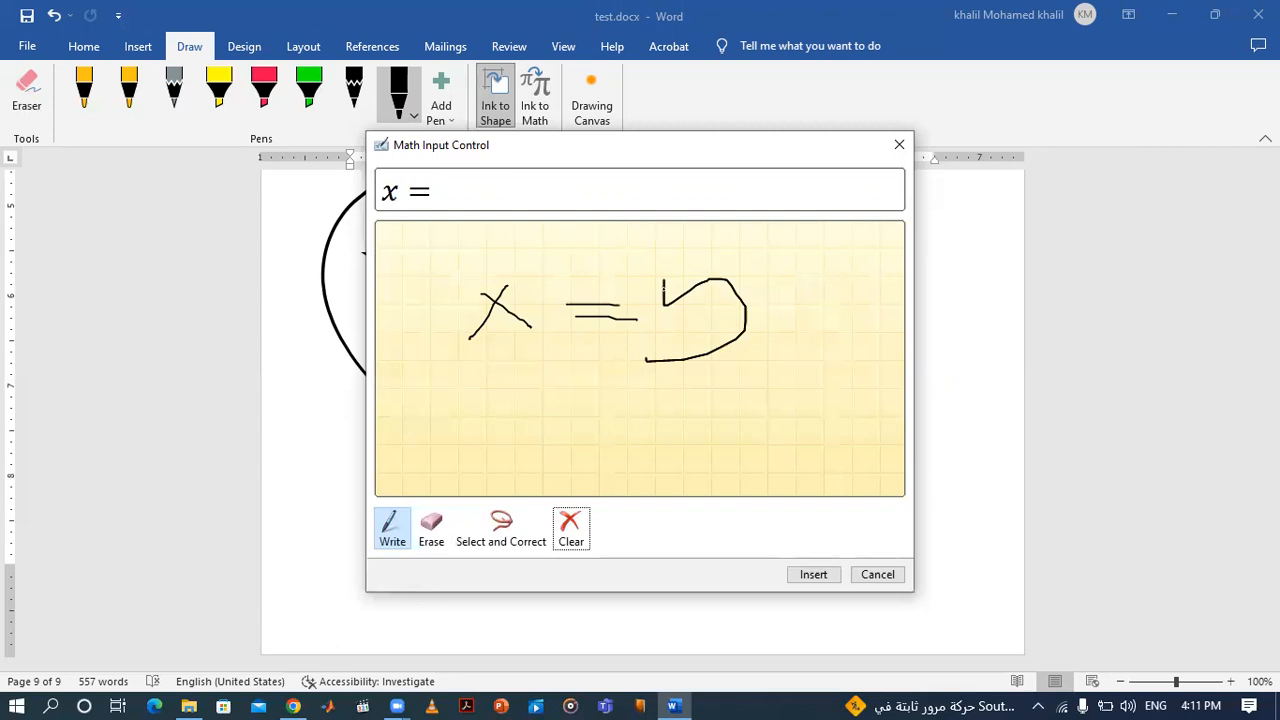
drag(668, 274, 744, 268)
click(572, 530)
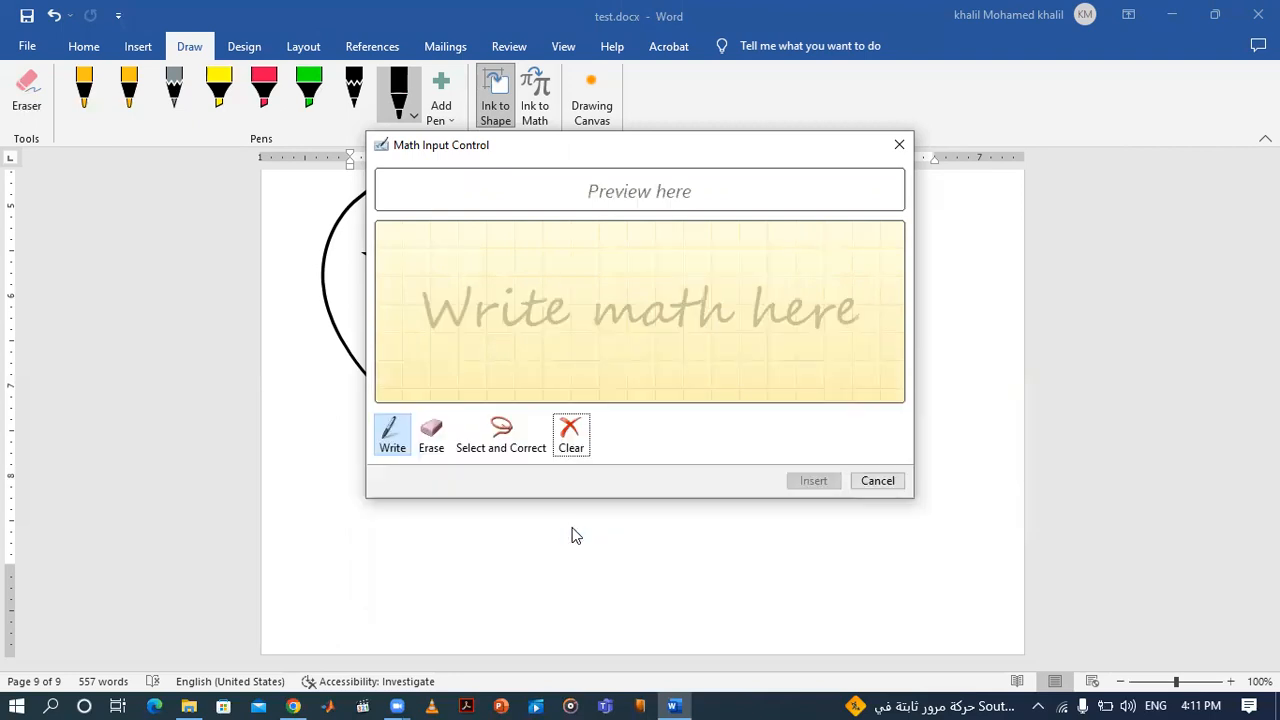
click(897, 145)
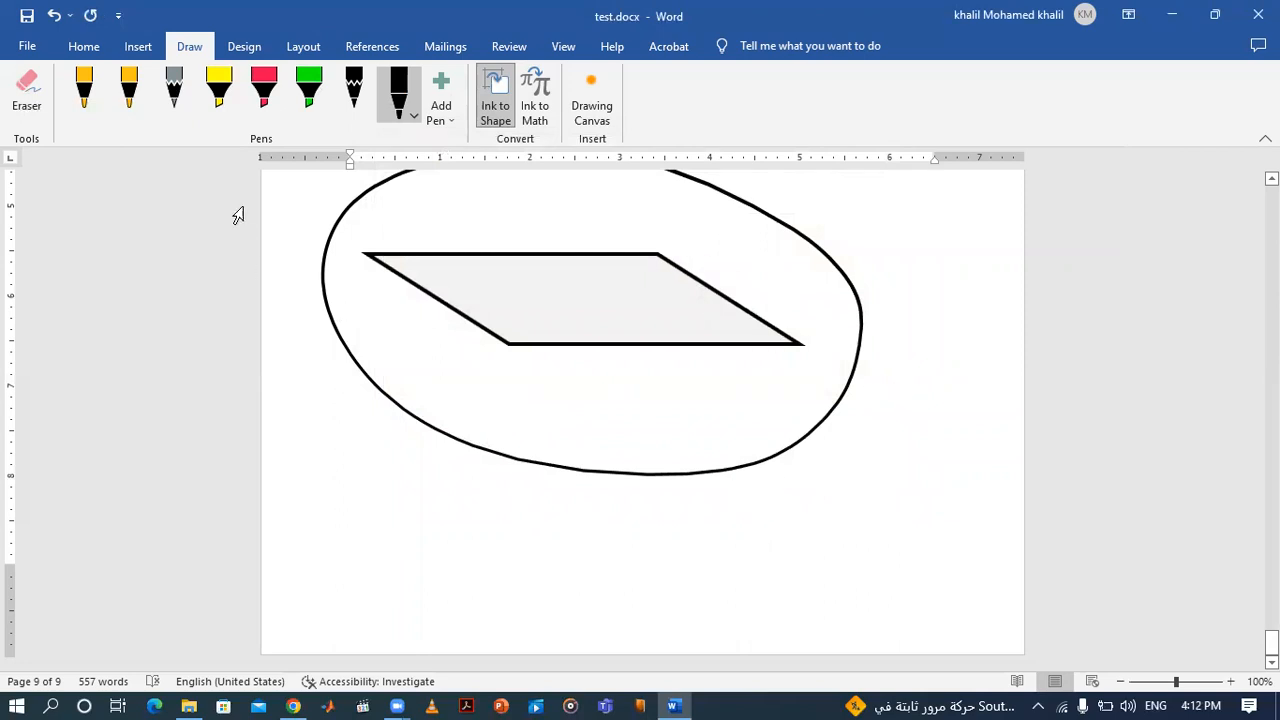
Browse the built-in style sets and apply the document theme with green accent colours.
click(244, 47)
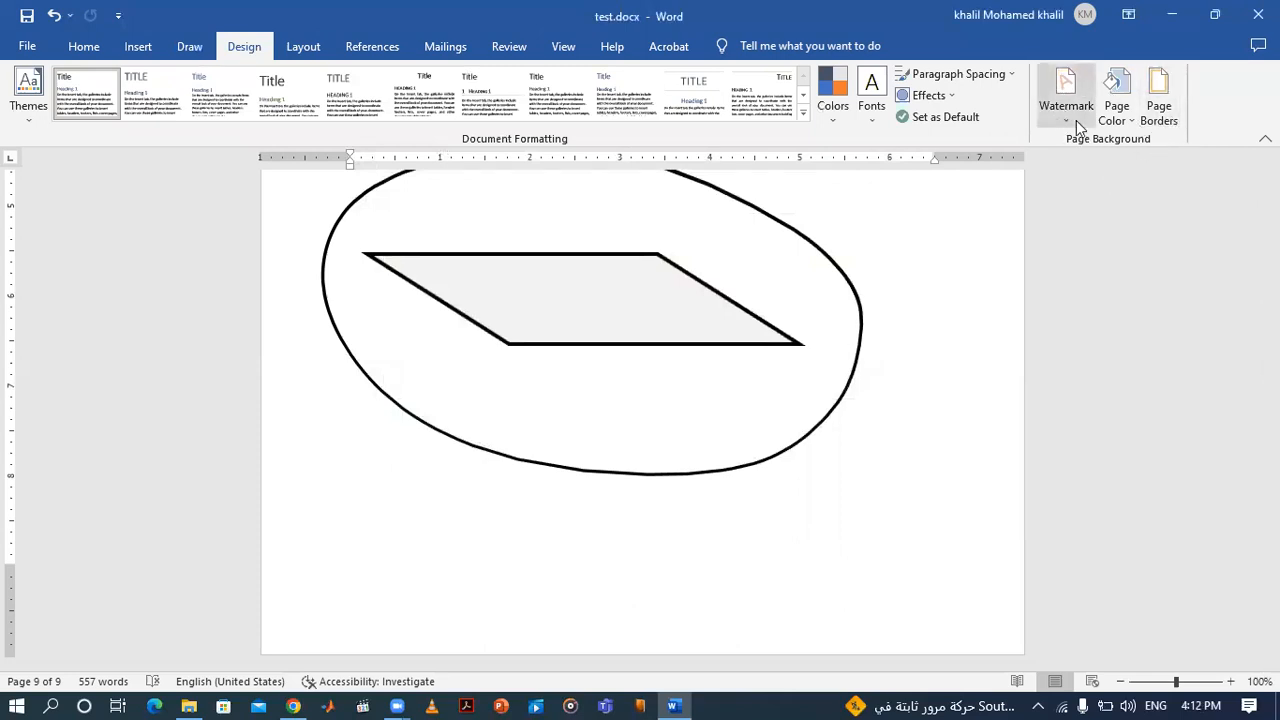
click(1112, 126)
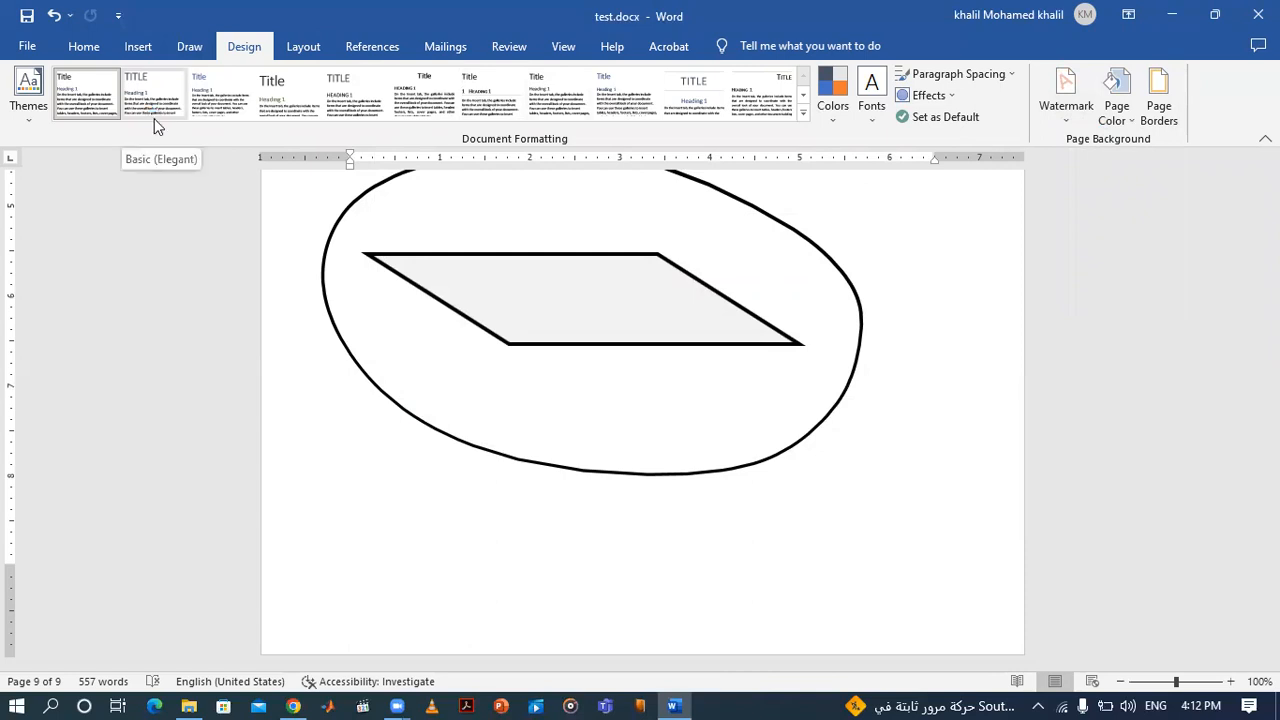
click(803, 97)
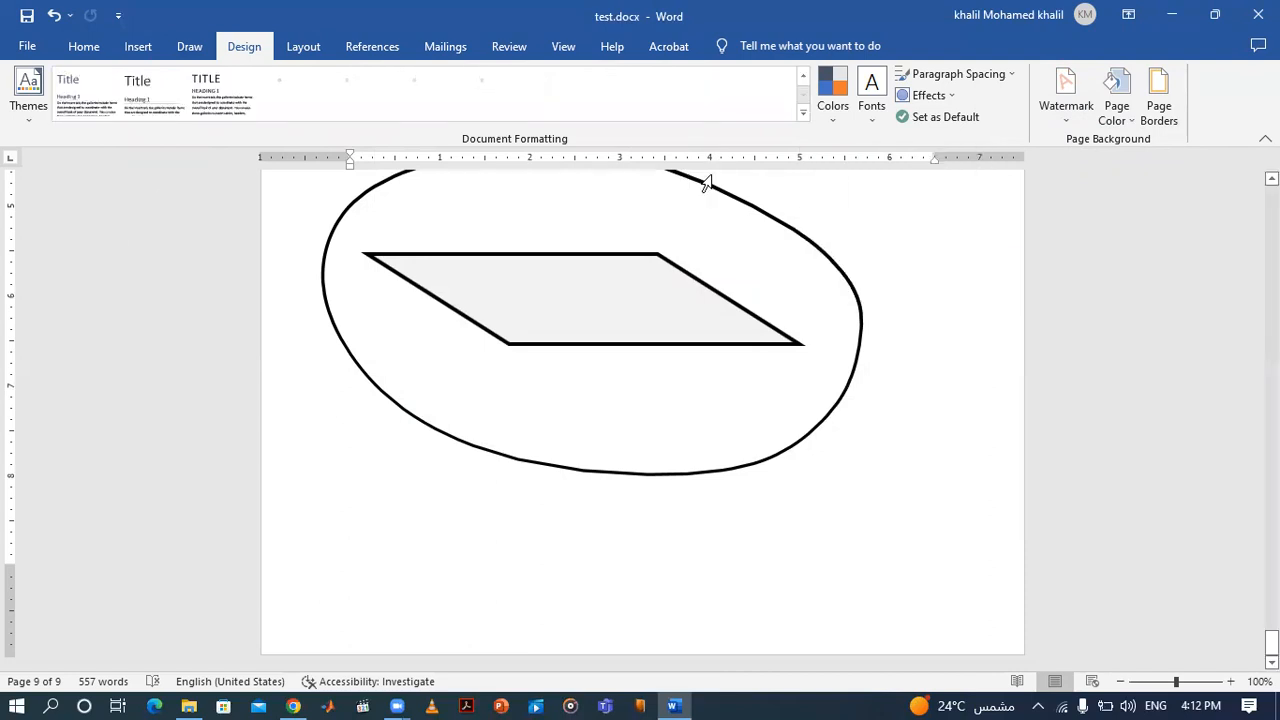
click(802, 114)
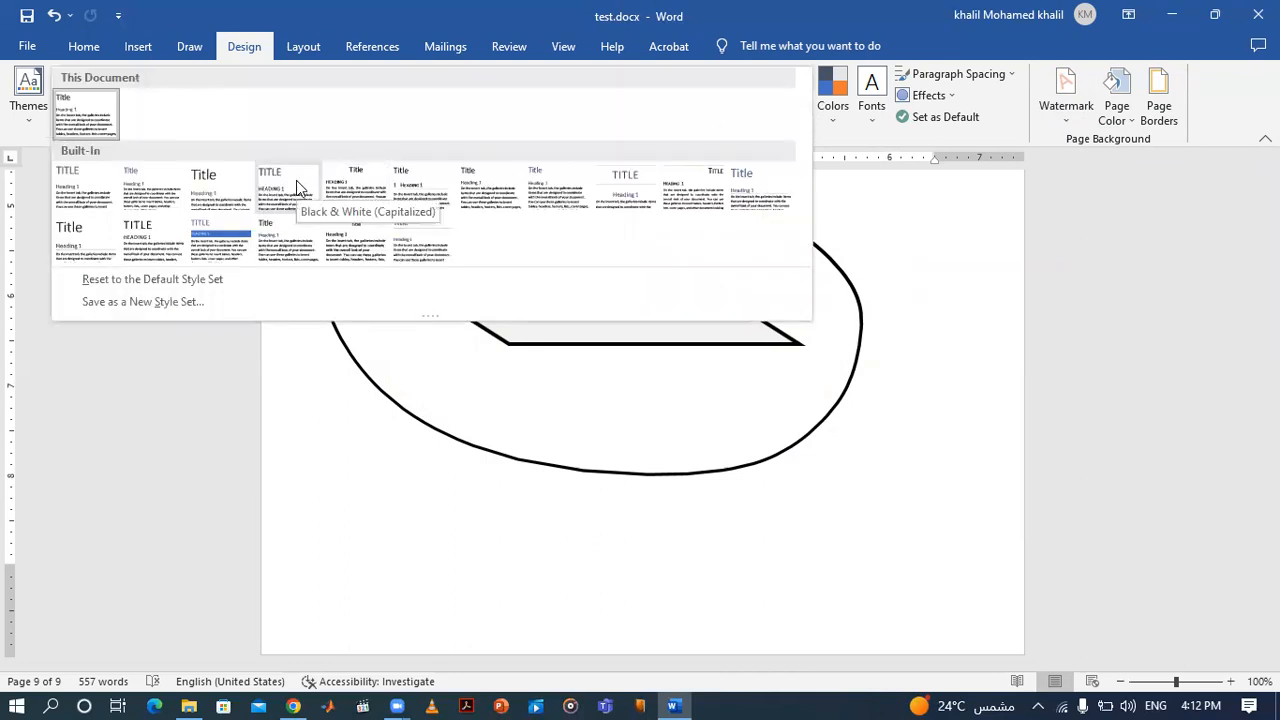
click(25, 122)
click(122, 182)
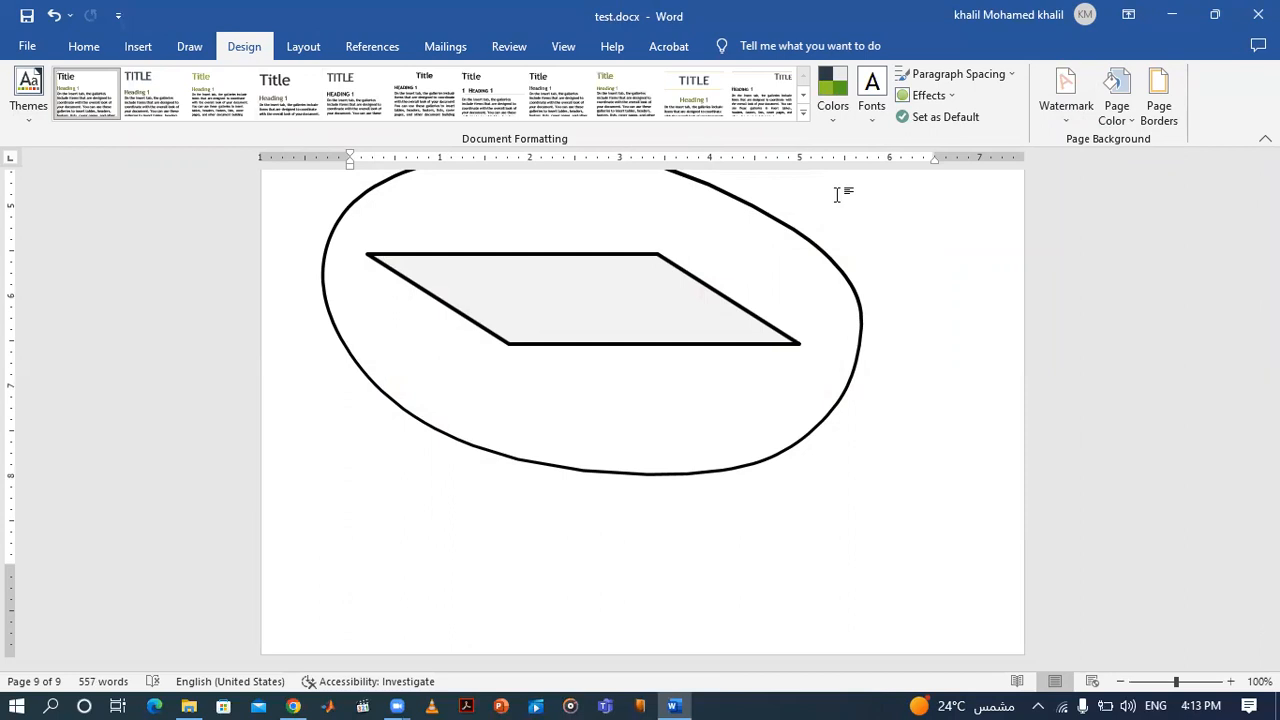
Add the DO NOT COPY 1 watermark to the document's pages.
click(1065, 124)
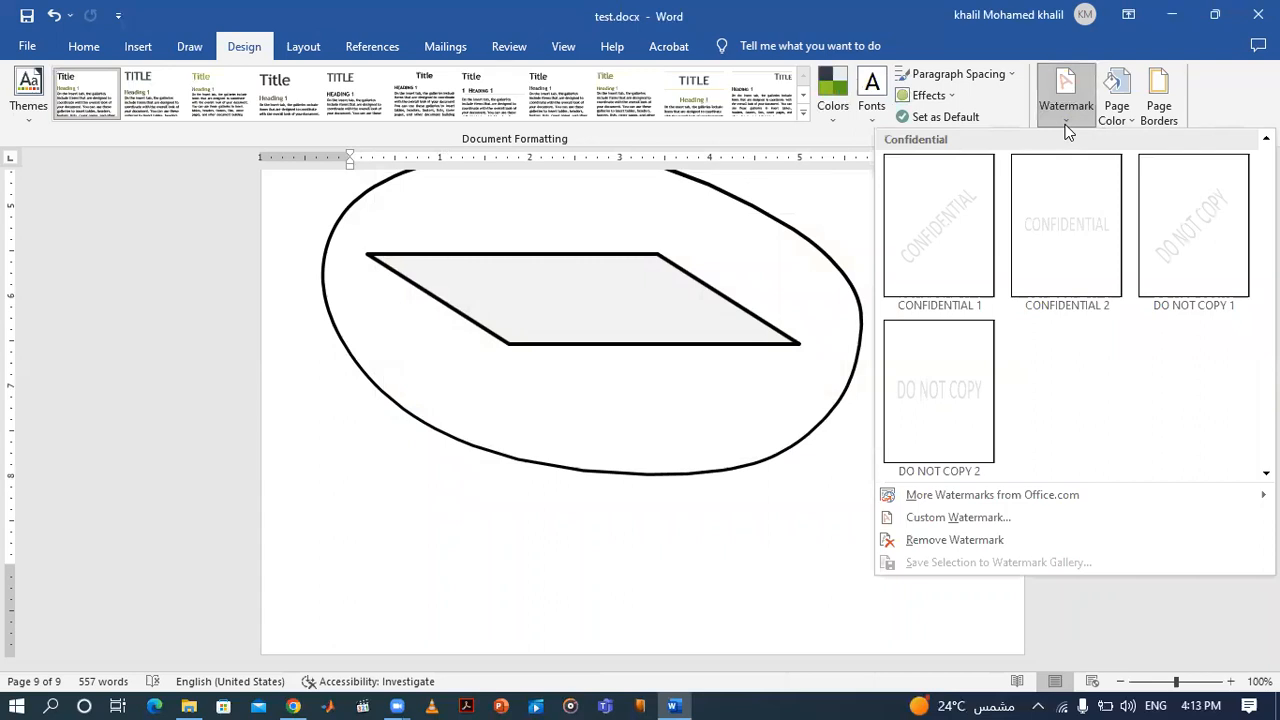
click(1160, 232)
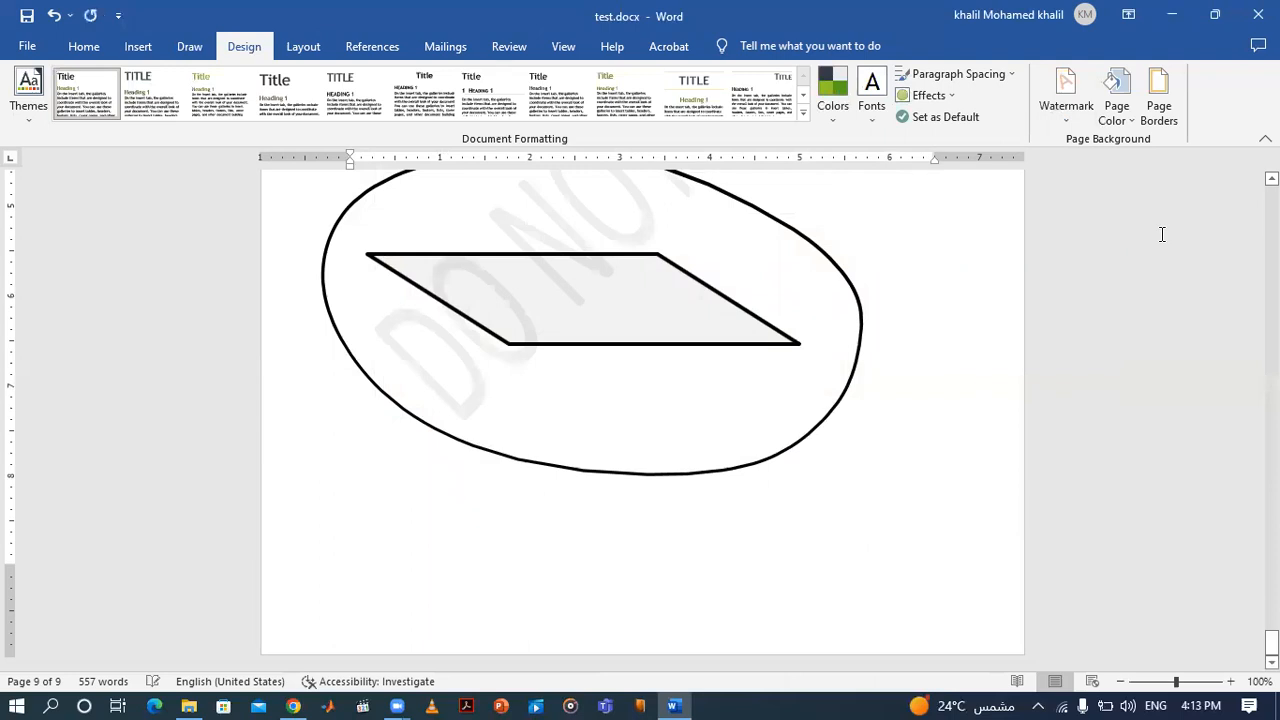
scroll(410, 492, up, 4)
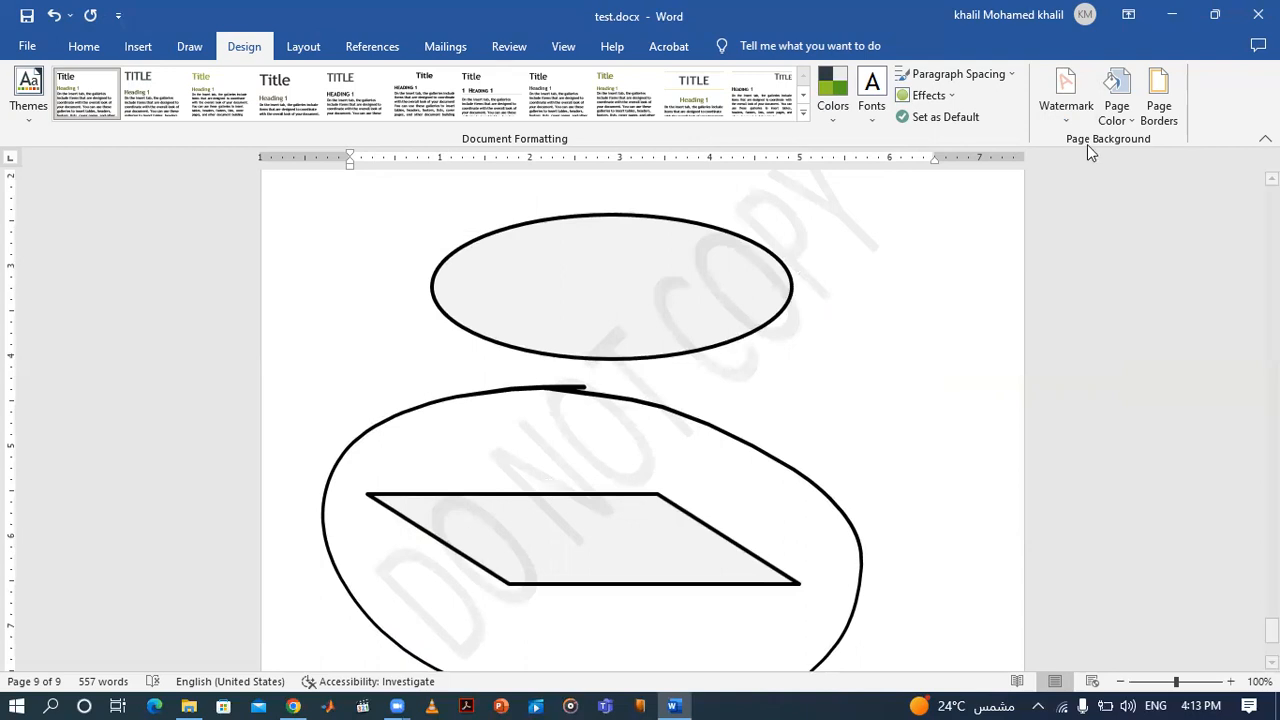
Replace the document's watermark with CONFIDENTIAL 1.
click(1063, 120)
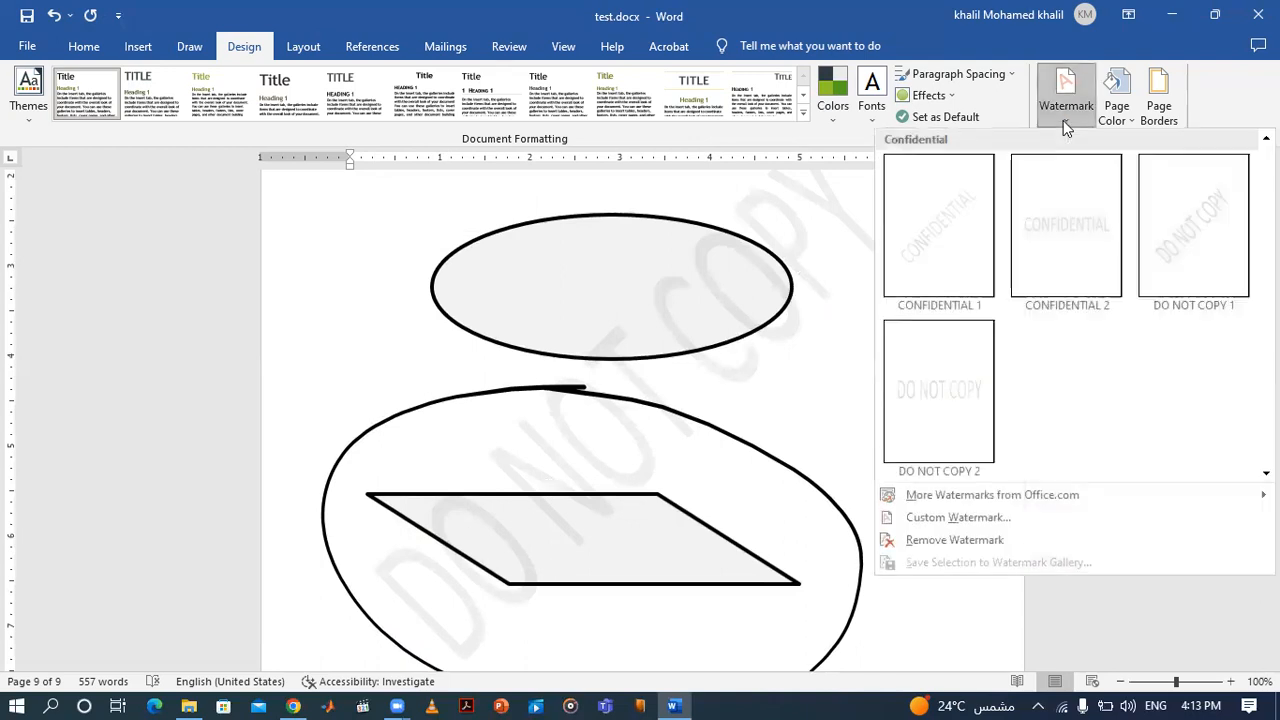
click(939, 236)
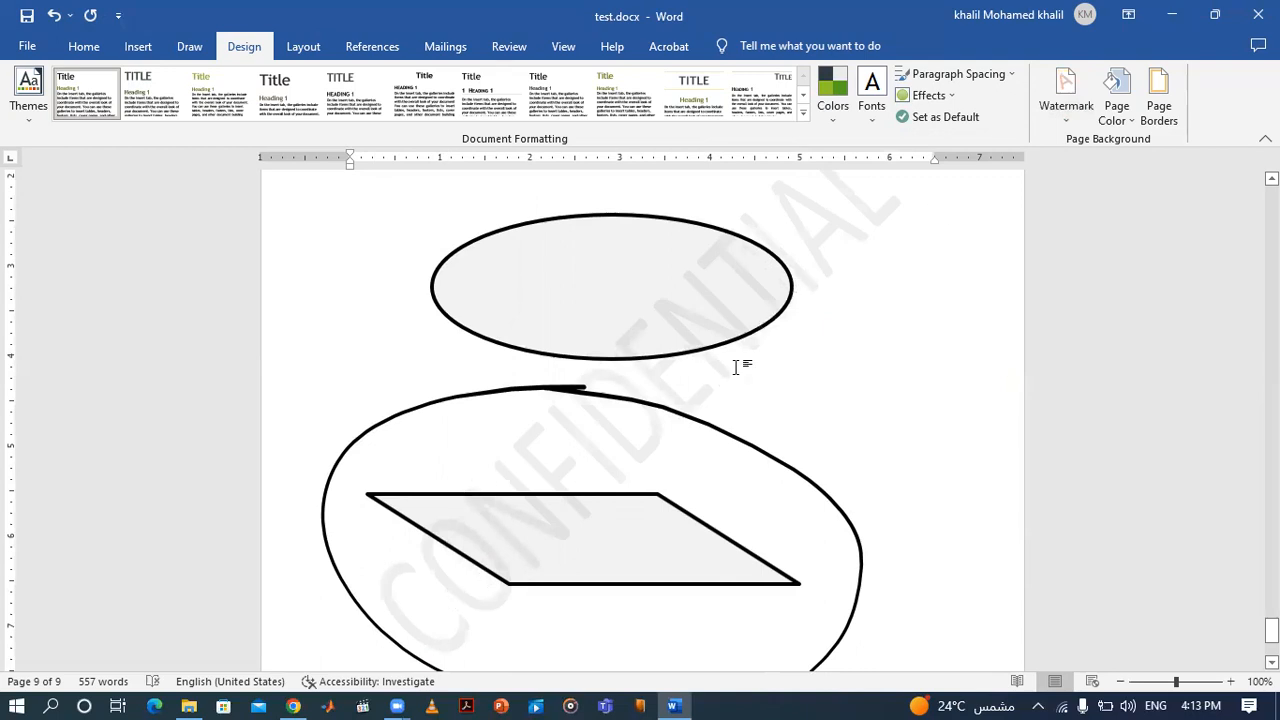
Open the custom watermark settings and look through the available watermark texts.
click(1067, 125)
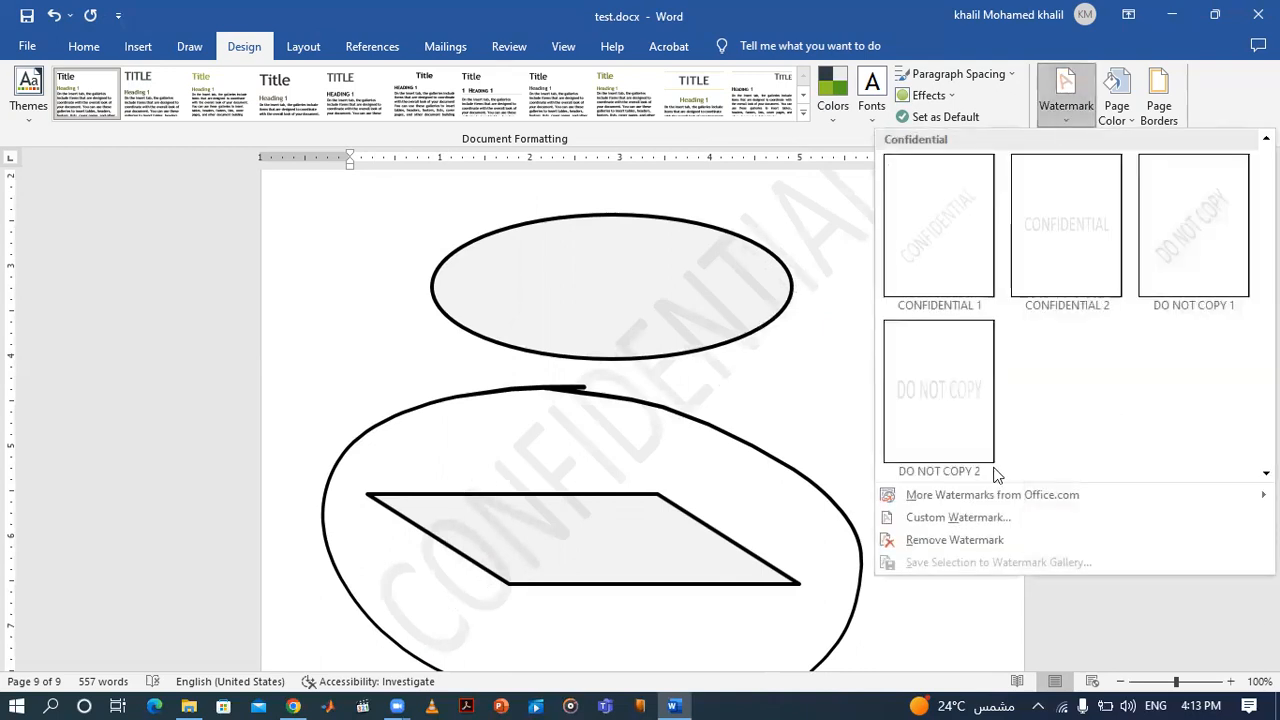
click(954, 517)
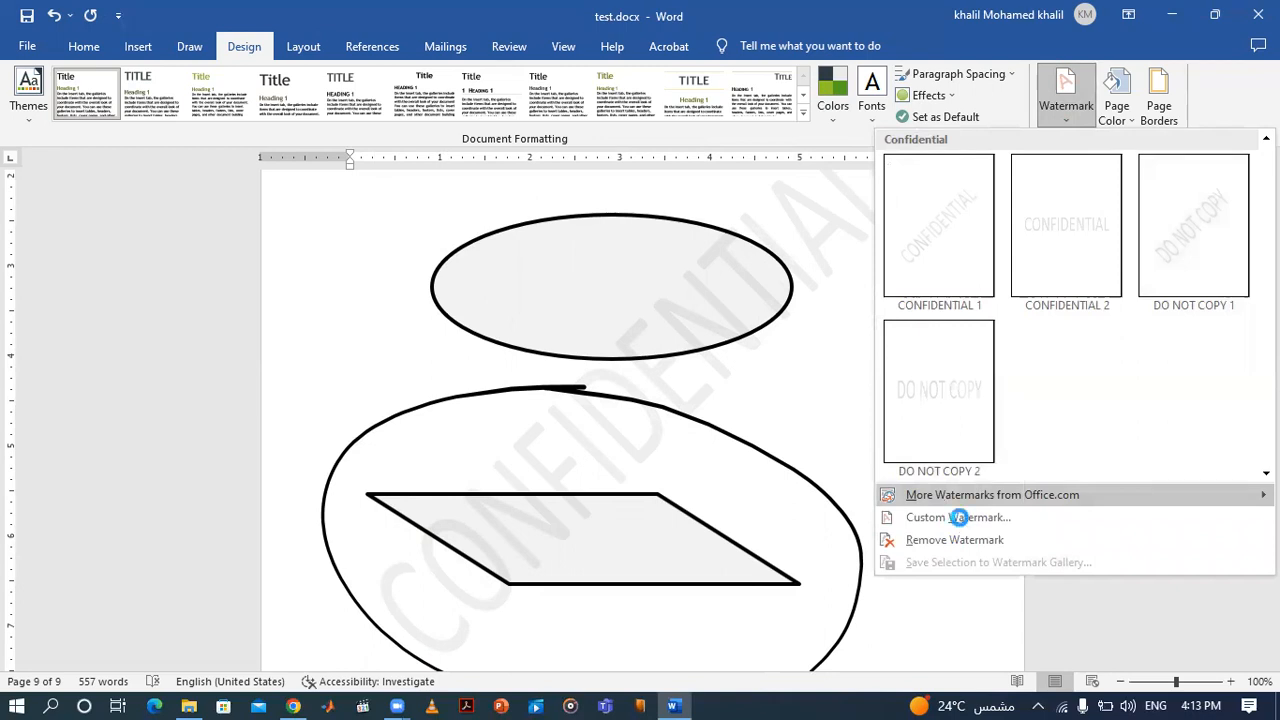
click(958, 517)
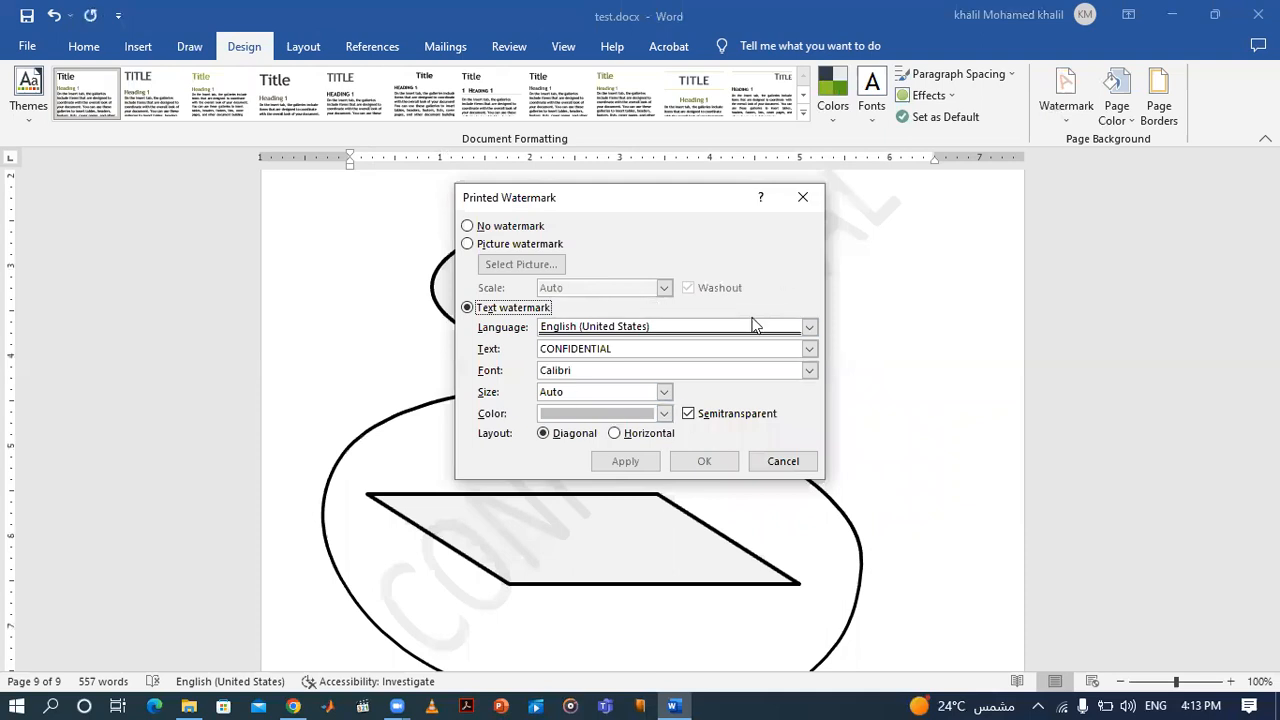
click(809, 349)
drag(809, 387, 807, 342)
click(810, 349)
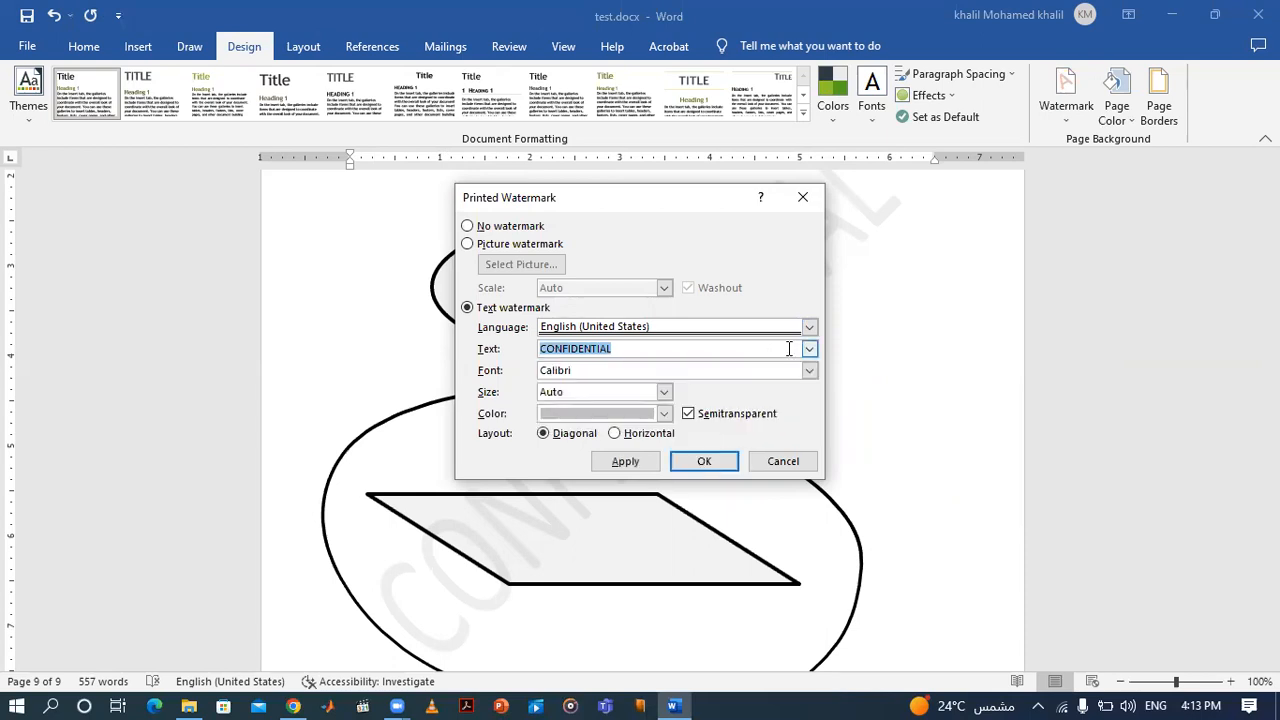
Look through the watermark fonts and set the watermark colour to a dark green theme shade.
click(580, 370)
click(808, 371)
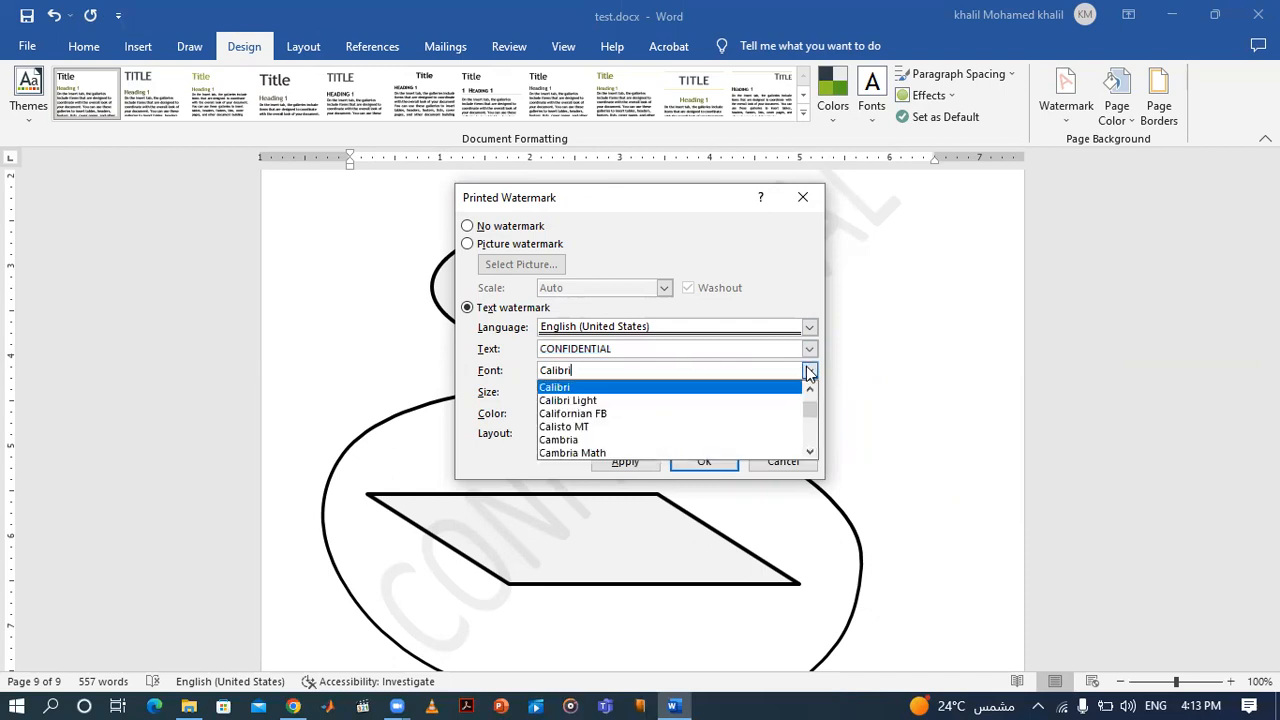
click(808, 390)
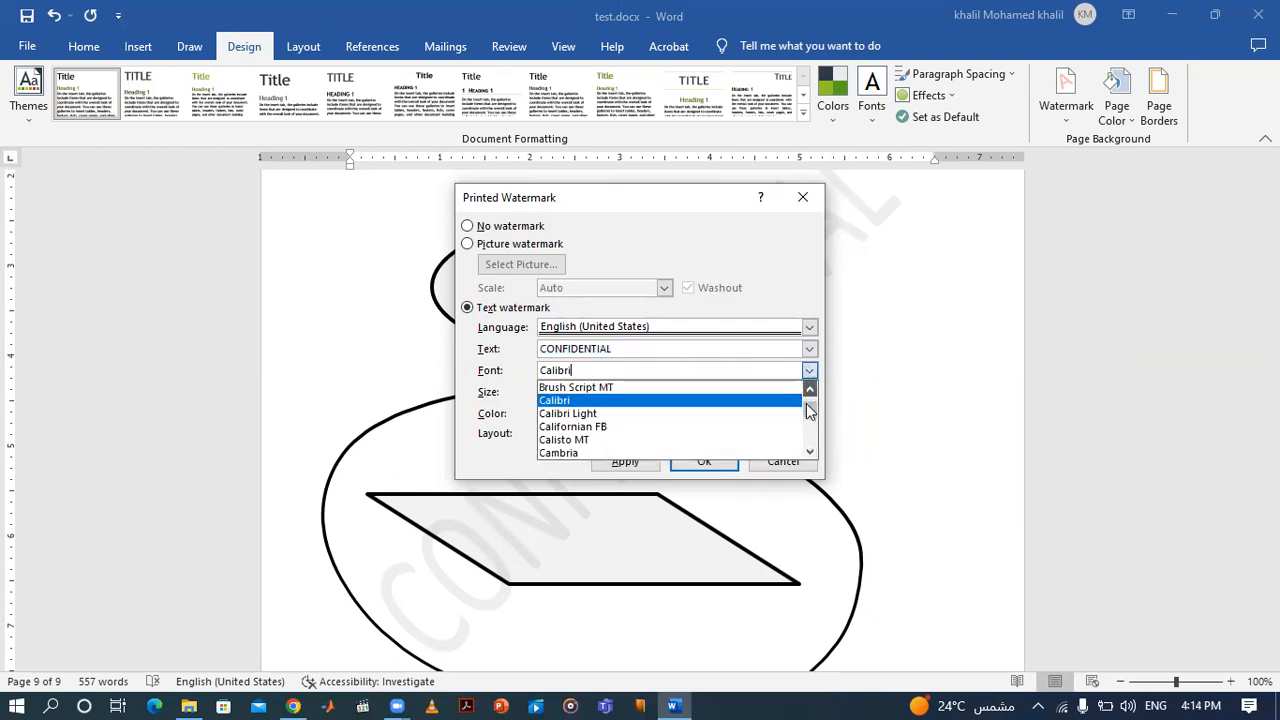
mouse_move(807, 405)
mouse_down()
mouse_move(808, 431)
mouse_move(810, 390)
mouse_up()
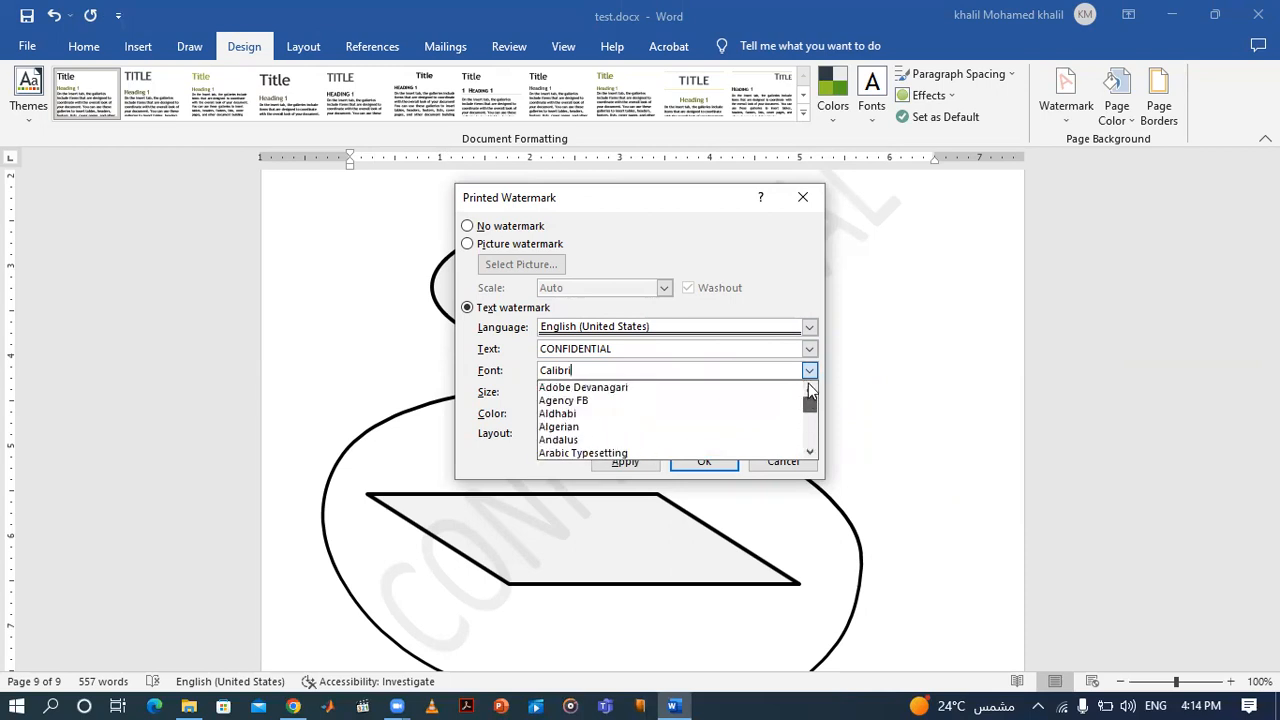
click(500, 394)
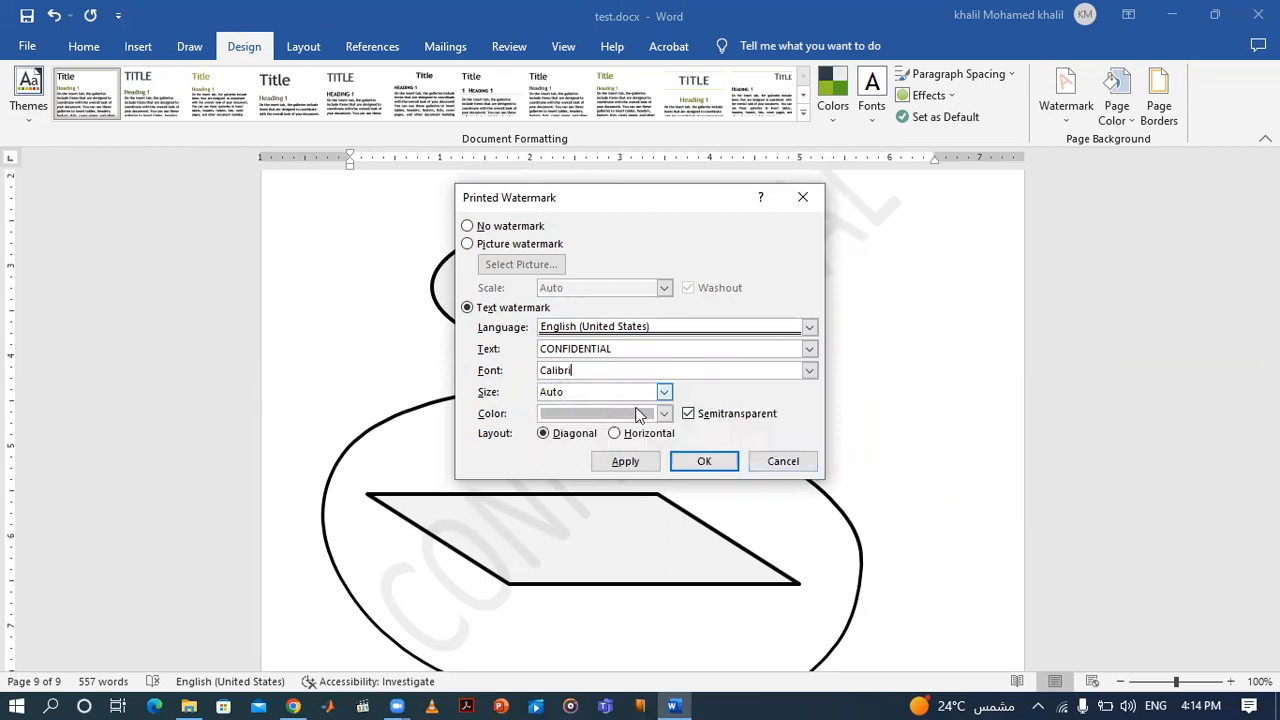
click(662, 414)
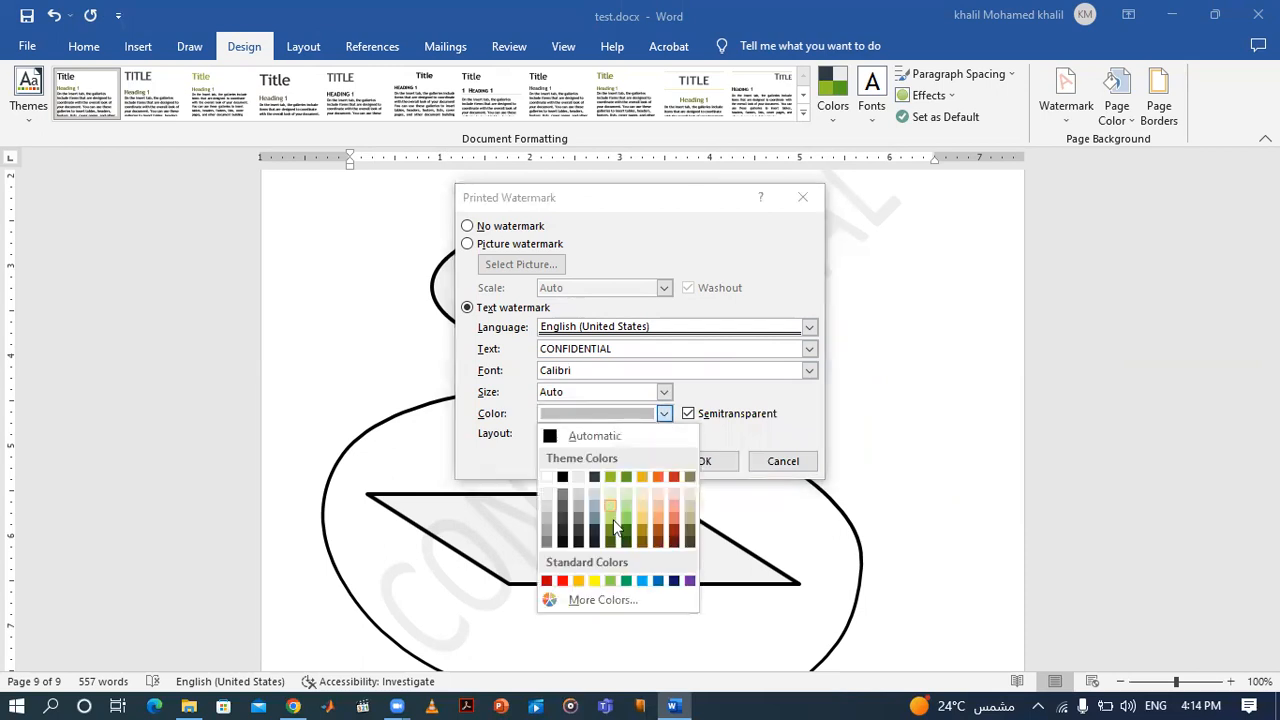
click(612, 532)
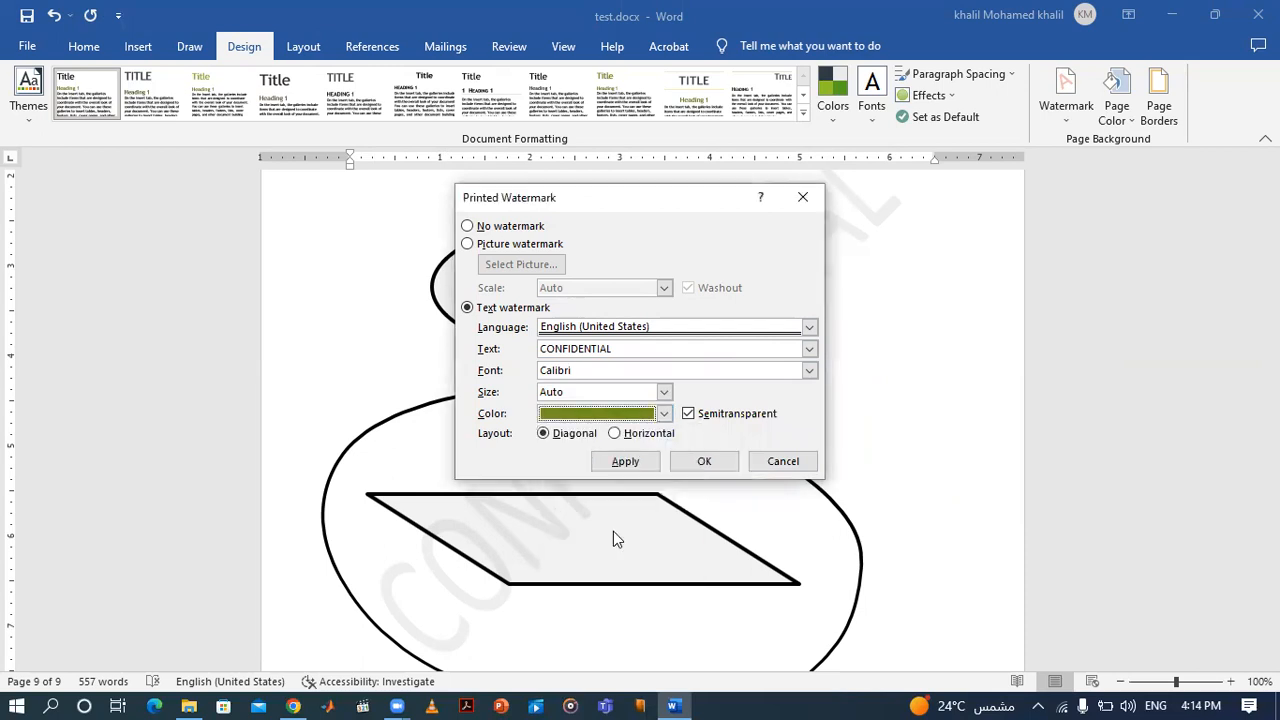
Apply the custom green CONFIDENTIAL watermark and set the page colour to No Color.
click(704, 462)
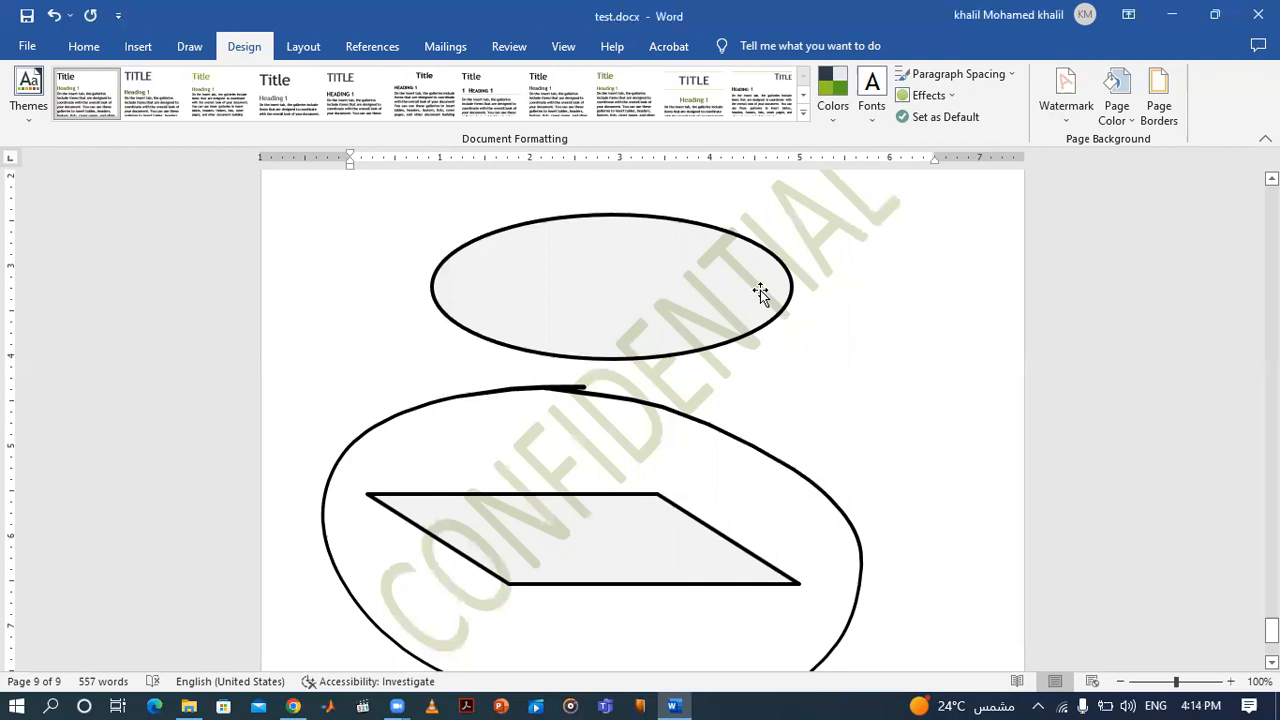
click(1132, 120)
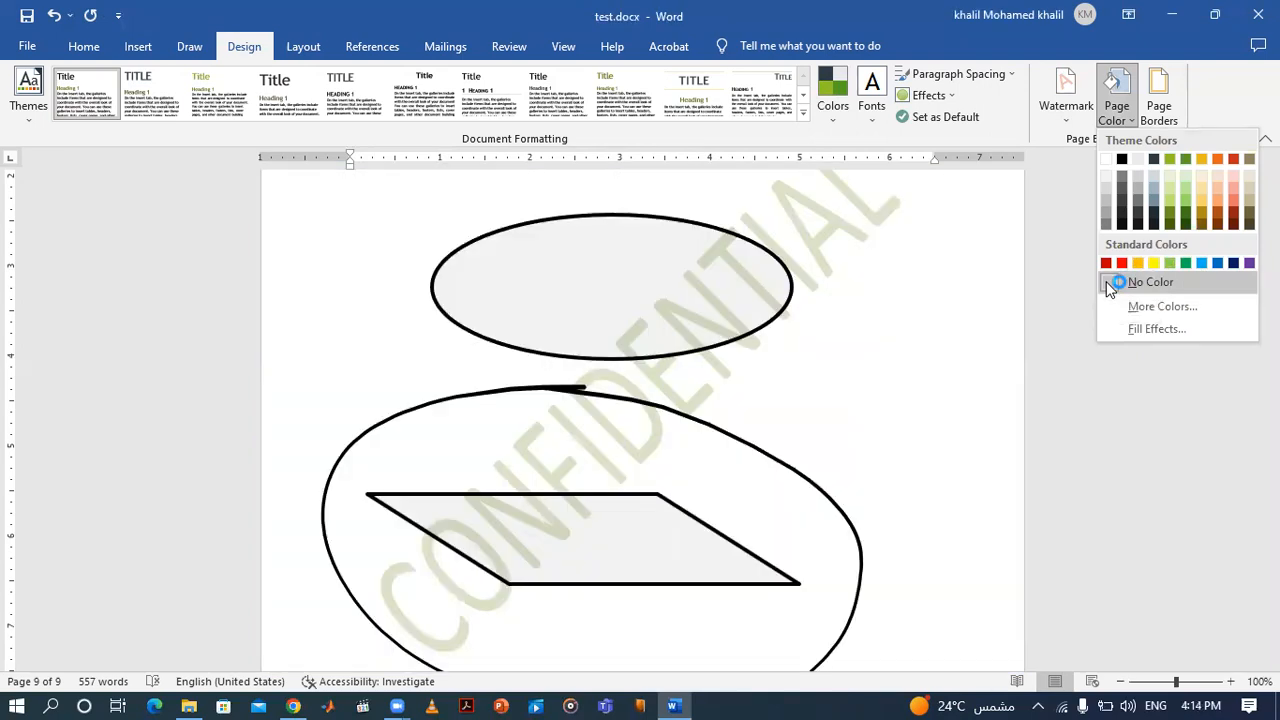
click(1106, 281)
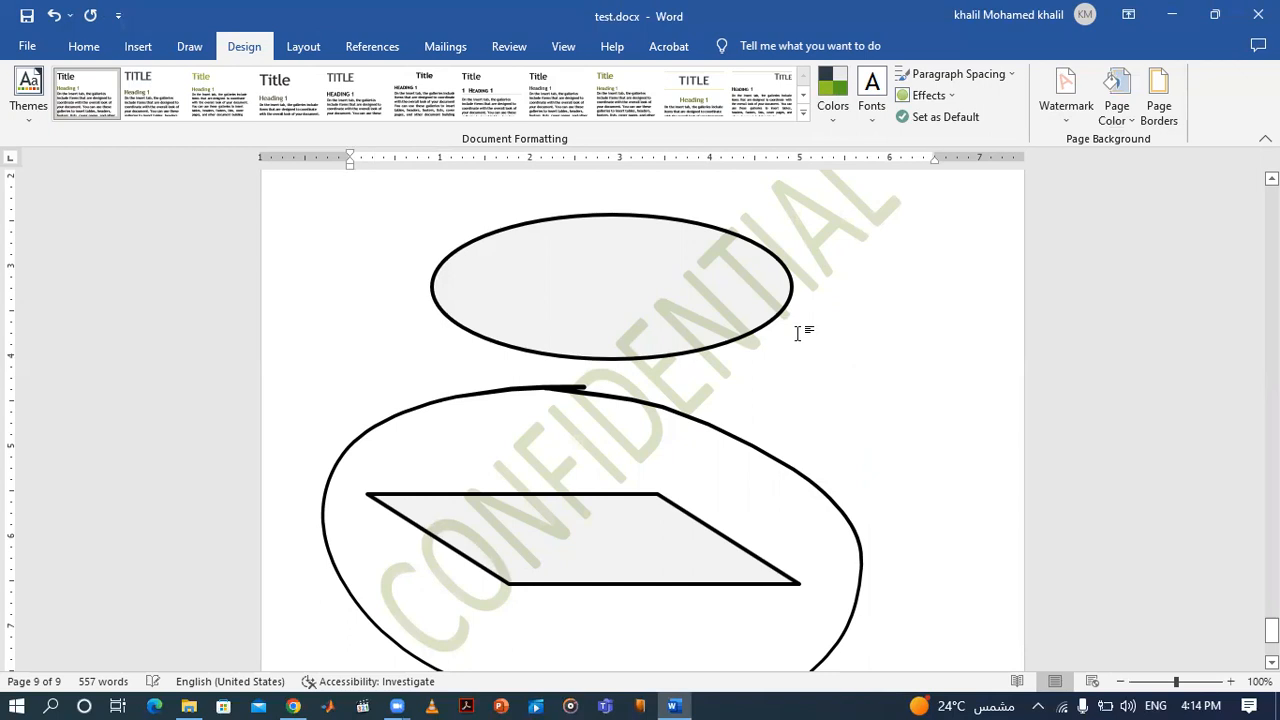
Set up a 3-D page border for the whole document using the diagonally striped line style.
drag(1272, 630, 1272, 645)
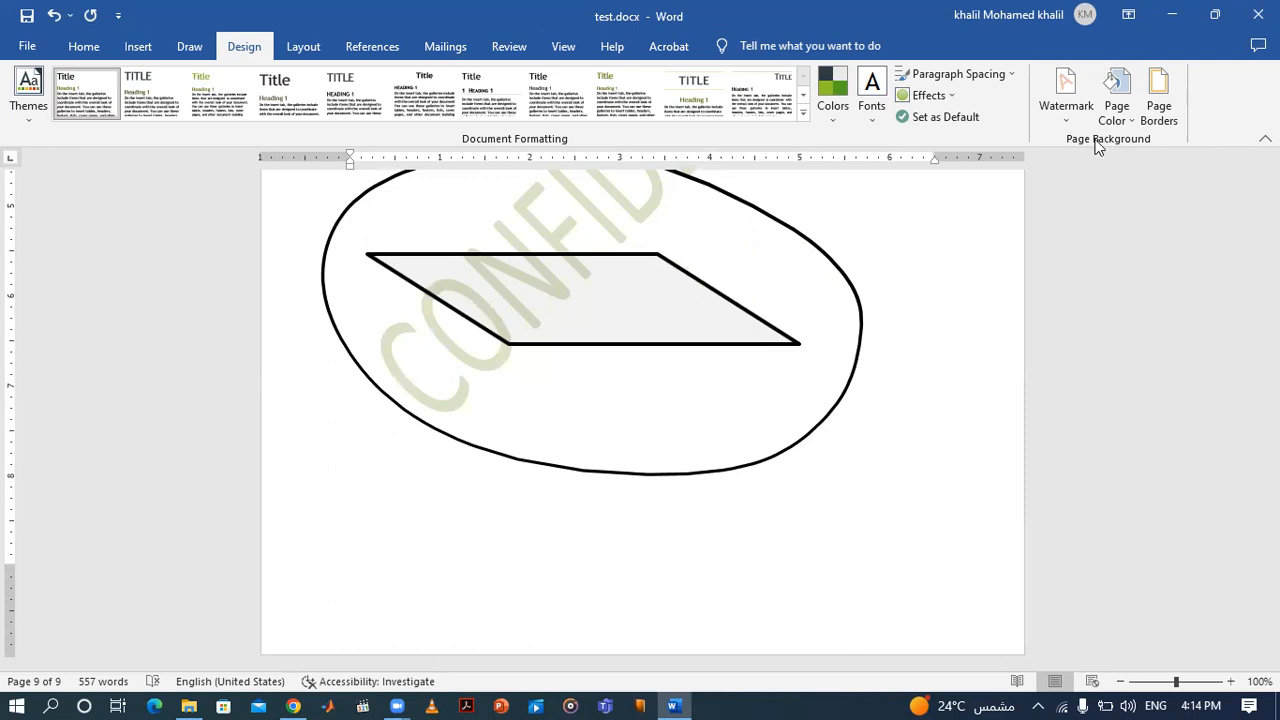
click(1158, 95)
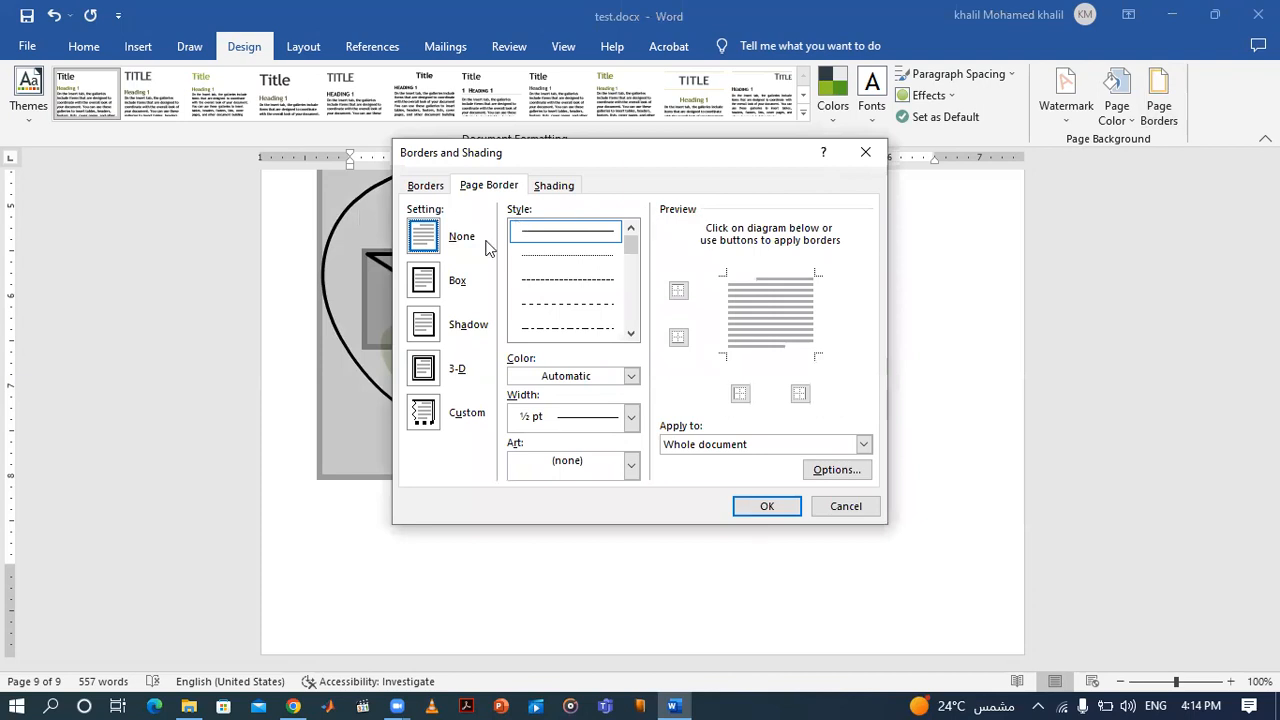
click(425, 370)
drag(630, 250, 626, 312)
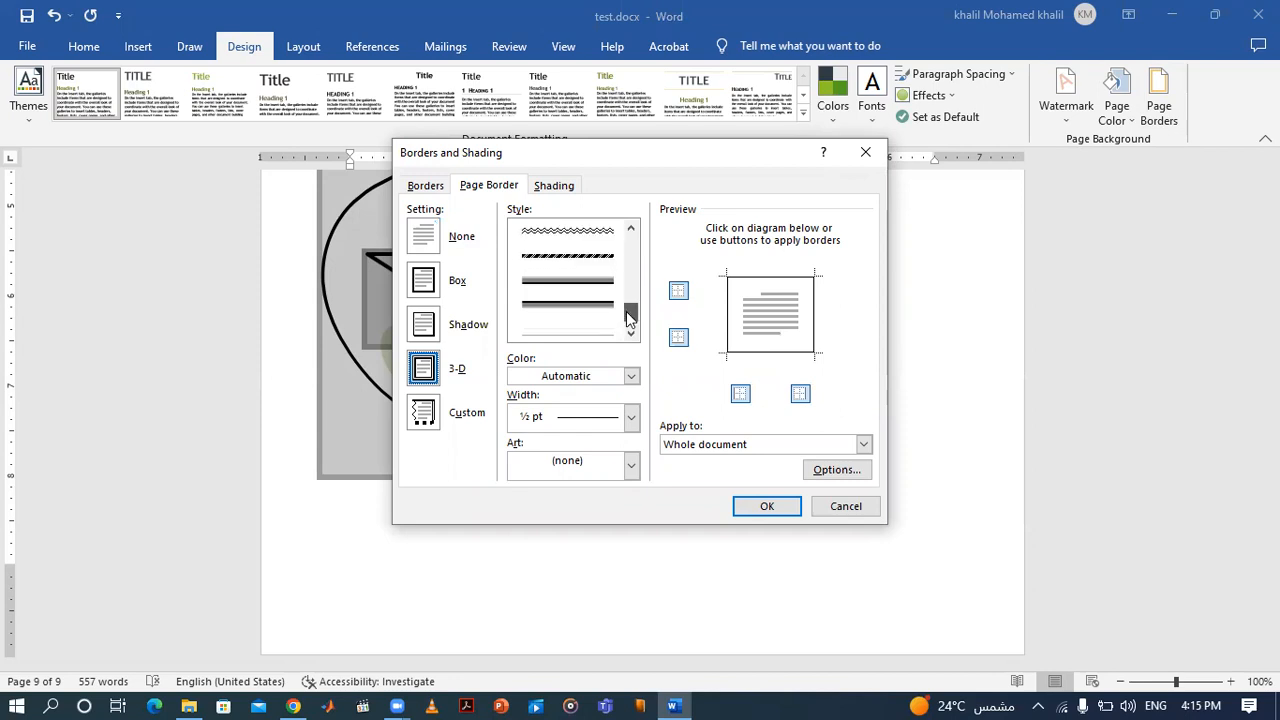
click(583, 253)
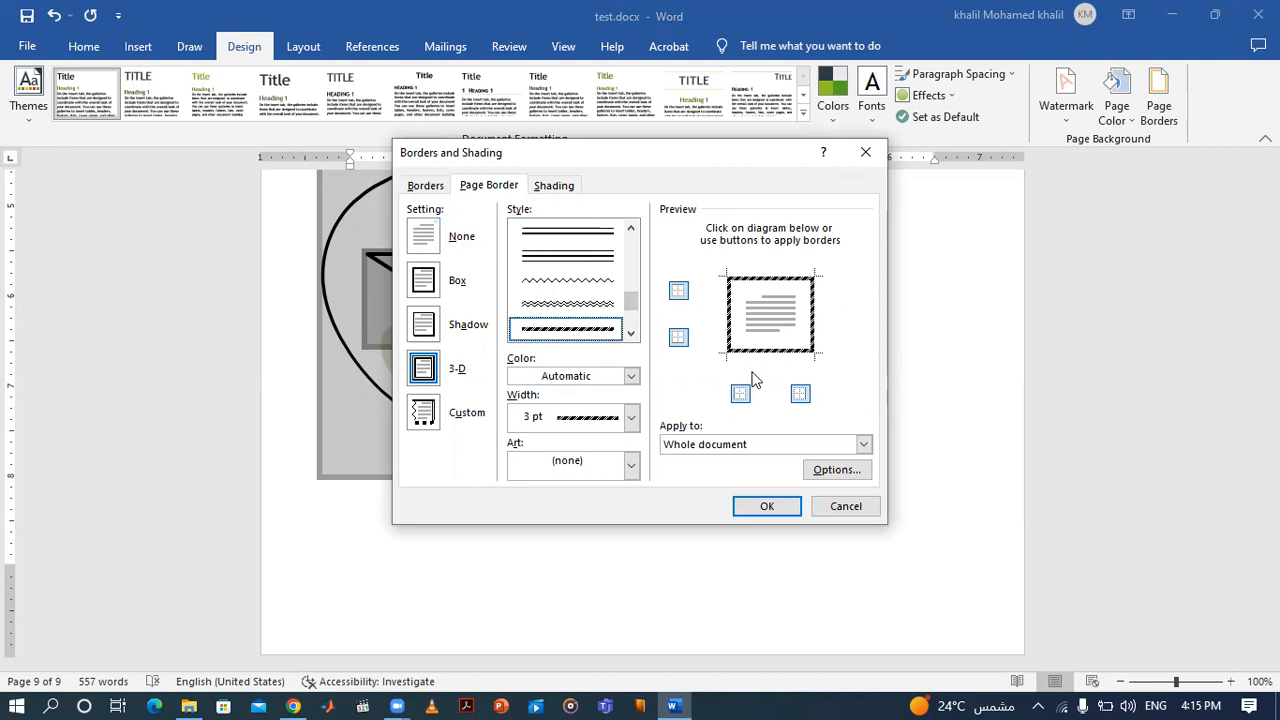
Remove and restore the left and right page border sides in the preview, and apply the striped border to the whole document.
click(814, 323)
click(736, 322)
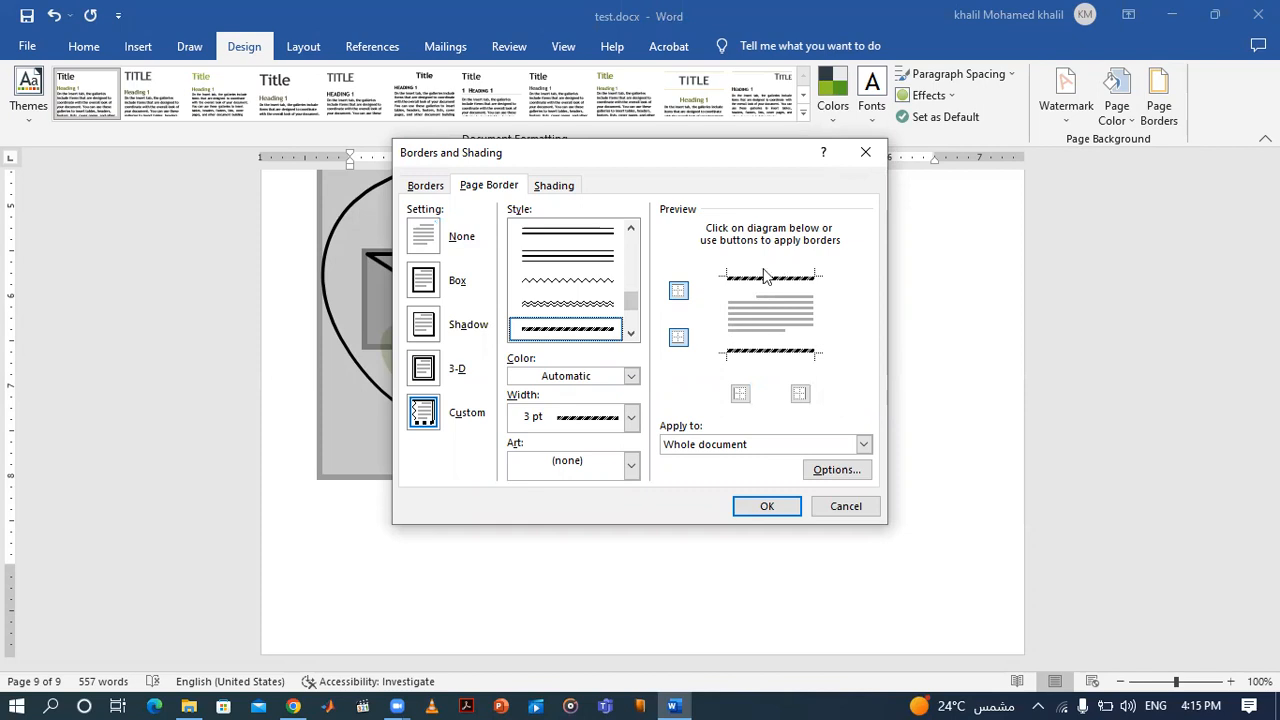
click(816, 328)
click(731, 328)
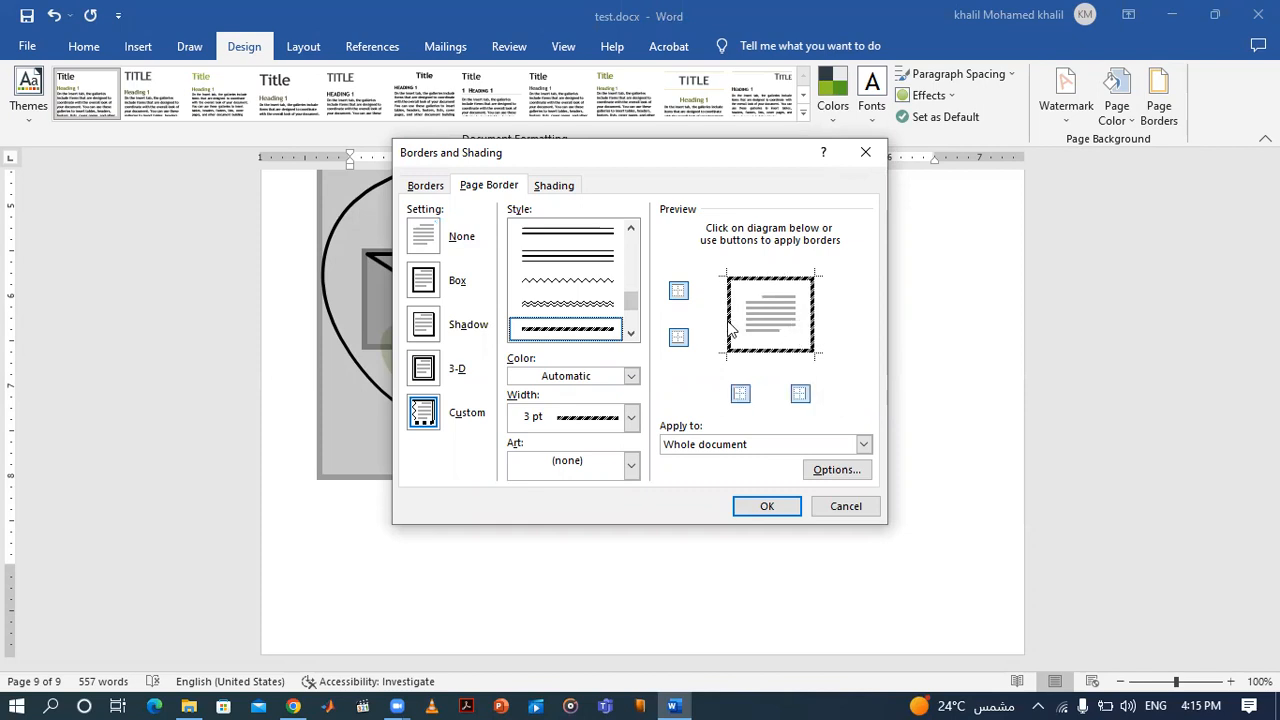
click(766, 508)
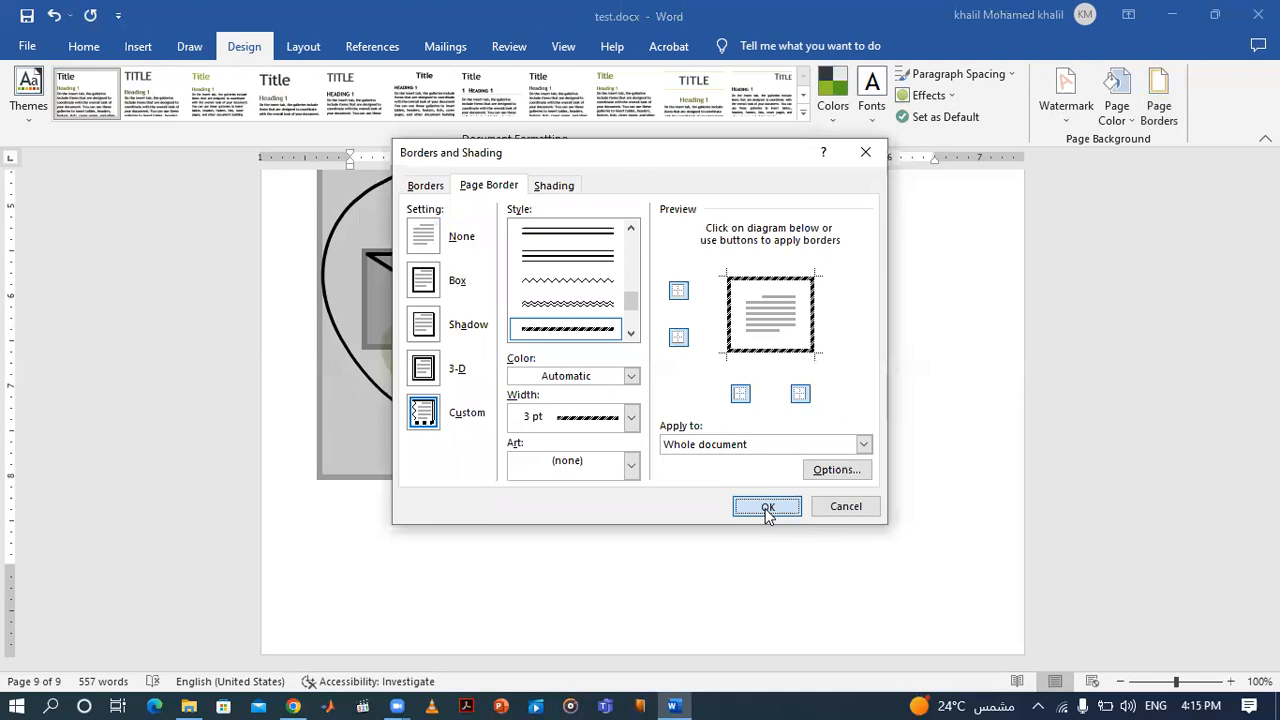
Change the page border's line style to a thin-thick double line and apply it to the whole document.
scroll(991, 337, up, 4)
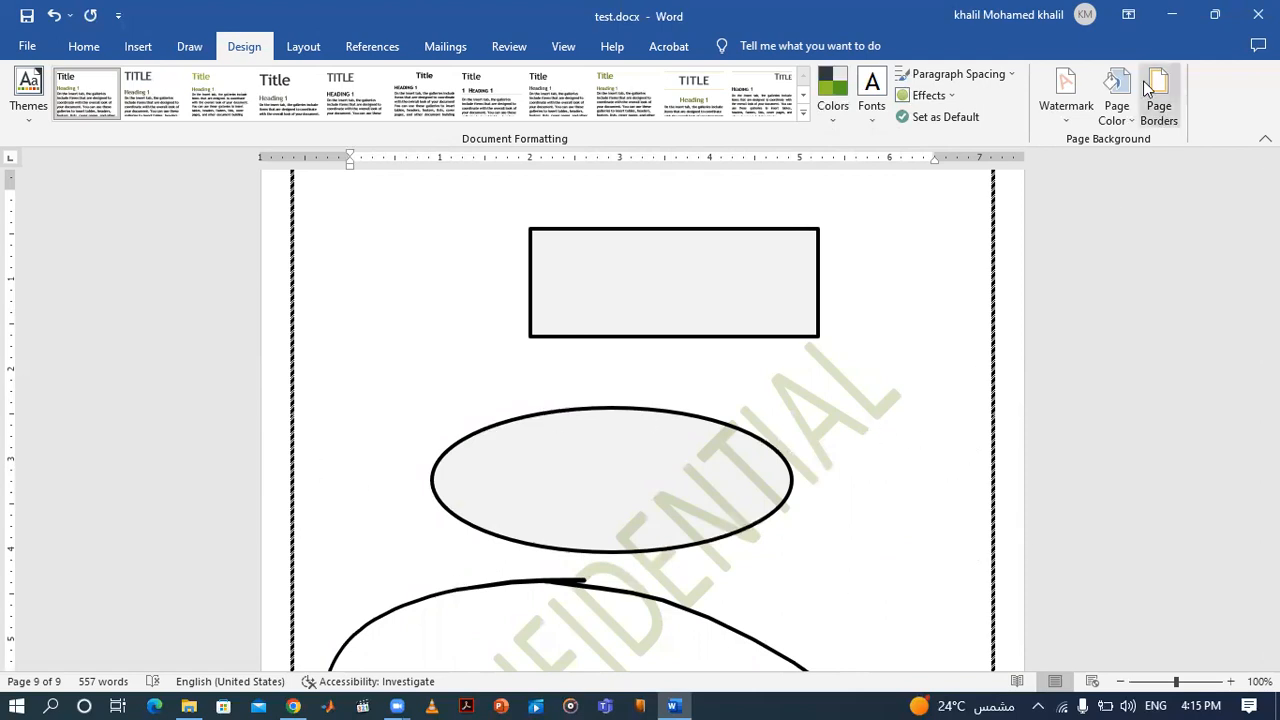
click(1157, 108)
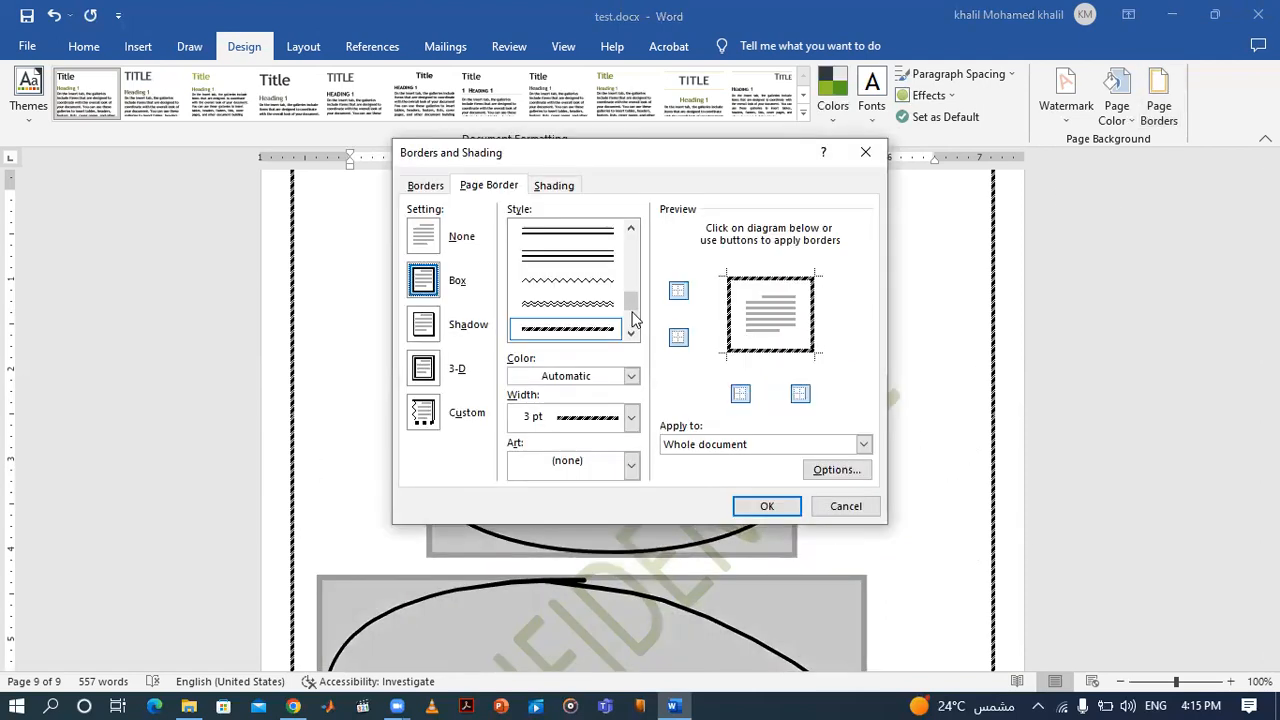
mouse_move(631, 303)
mouse_down()
mouse_move(632, 332)
mouse_move(631, 288)
mouse_up()
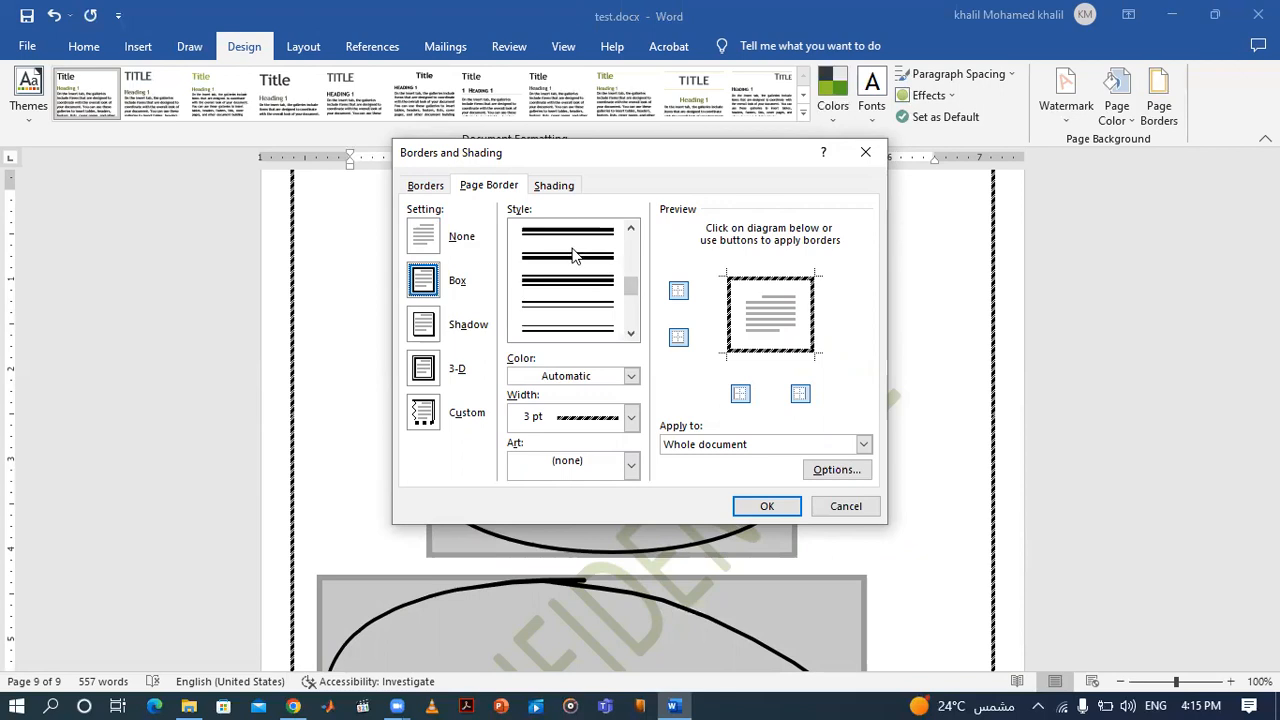
click(576, 255)
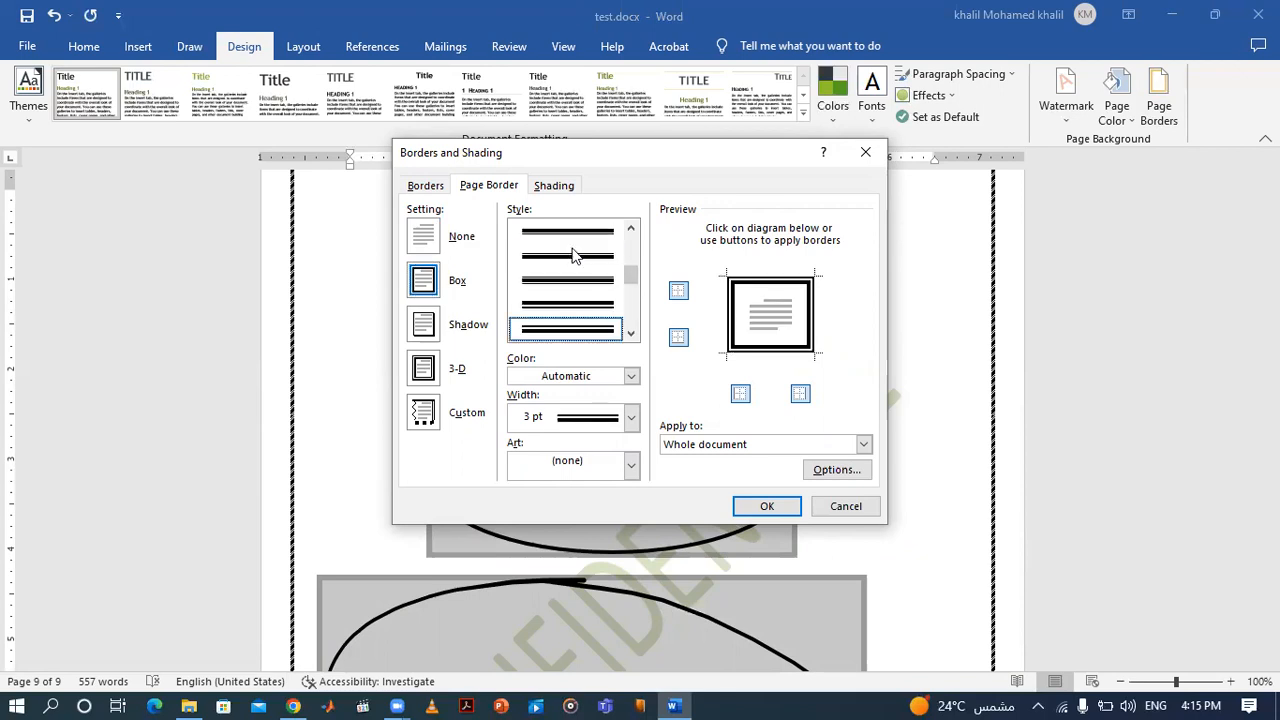
click(769, 507)
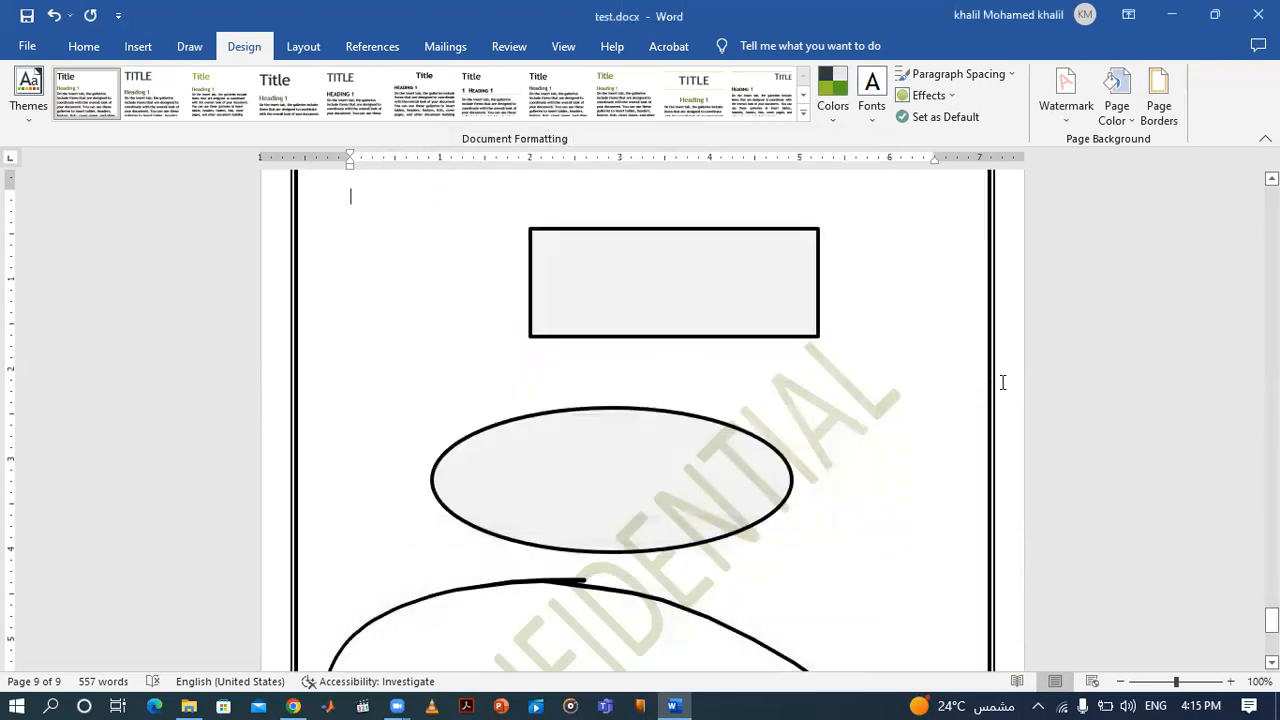
Set the page border's width to 4 ½ pt and apply it to the whole document.
click(1158, 92)
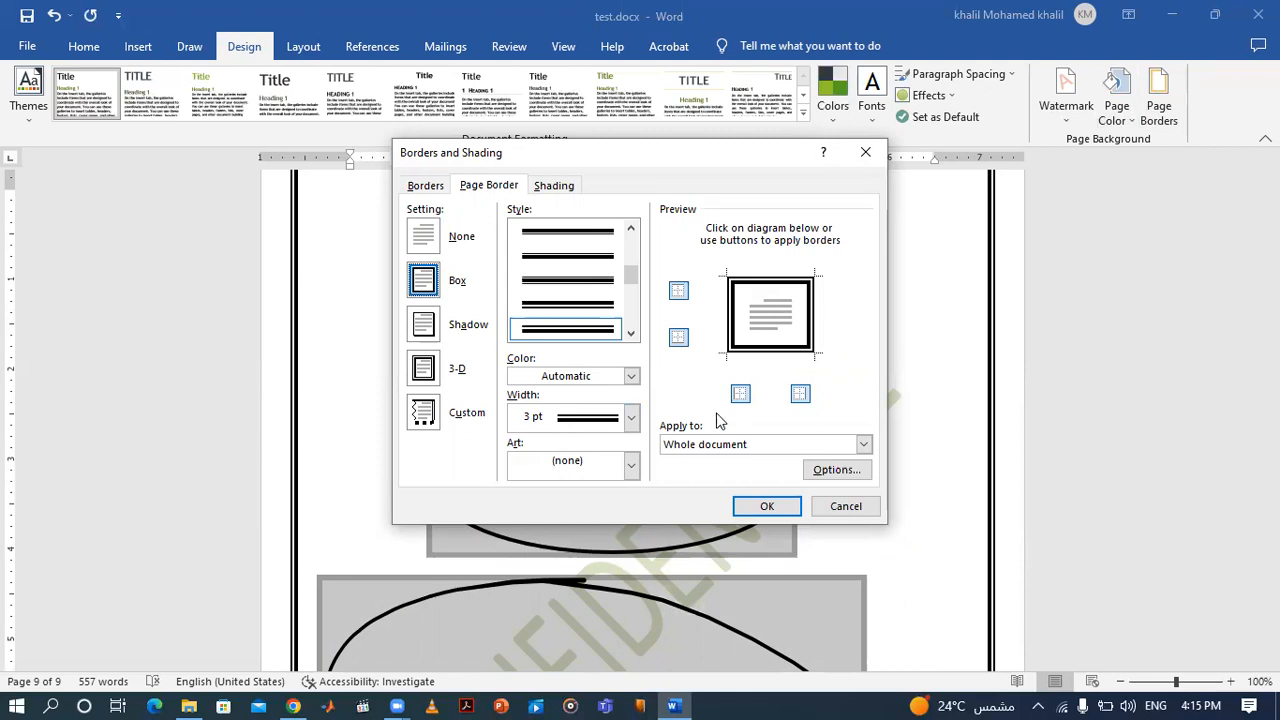
click(631, 418)
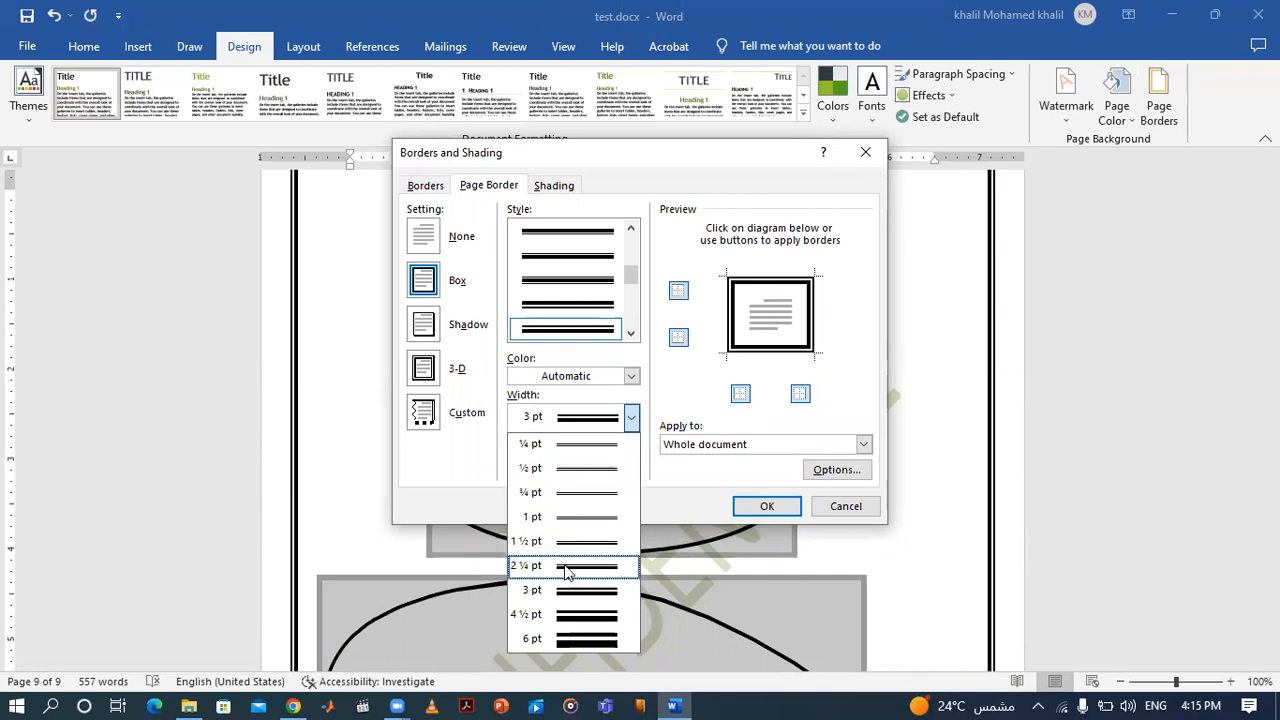
click(587, 616)
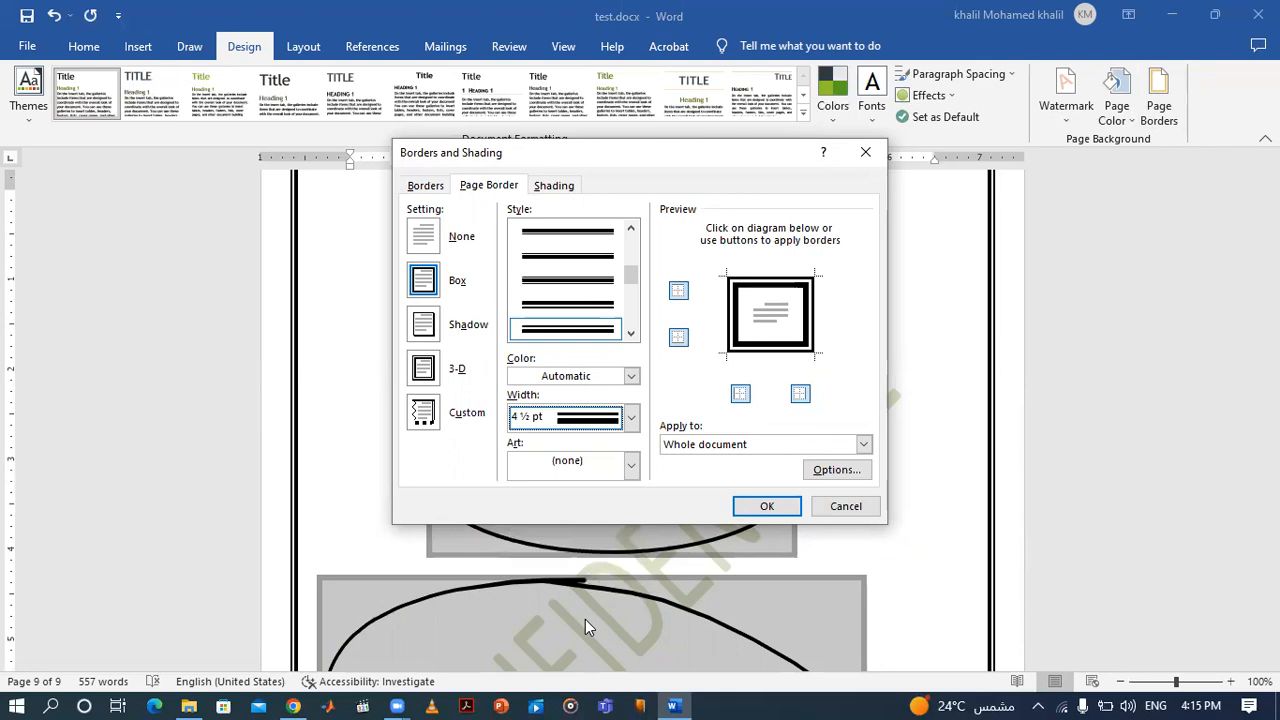
click(755, 508)
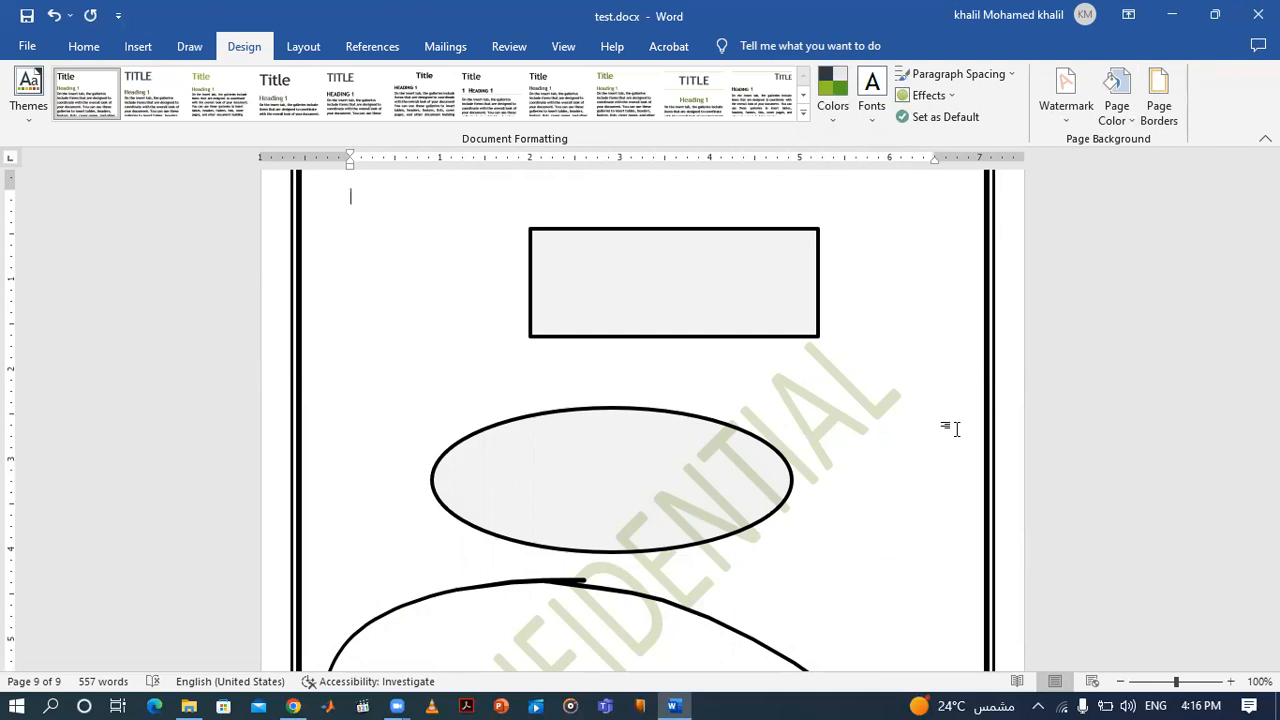
Look through the available theme colour sets and theme effects without applying any.
click(832, 114)
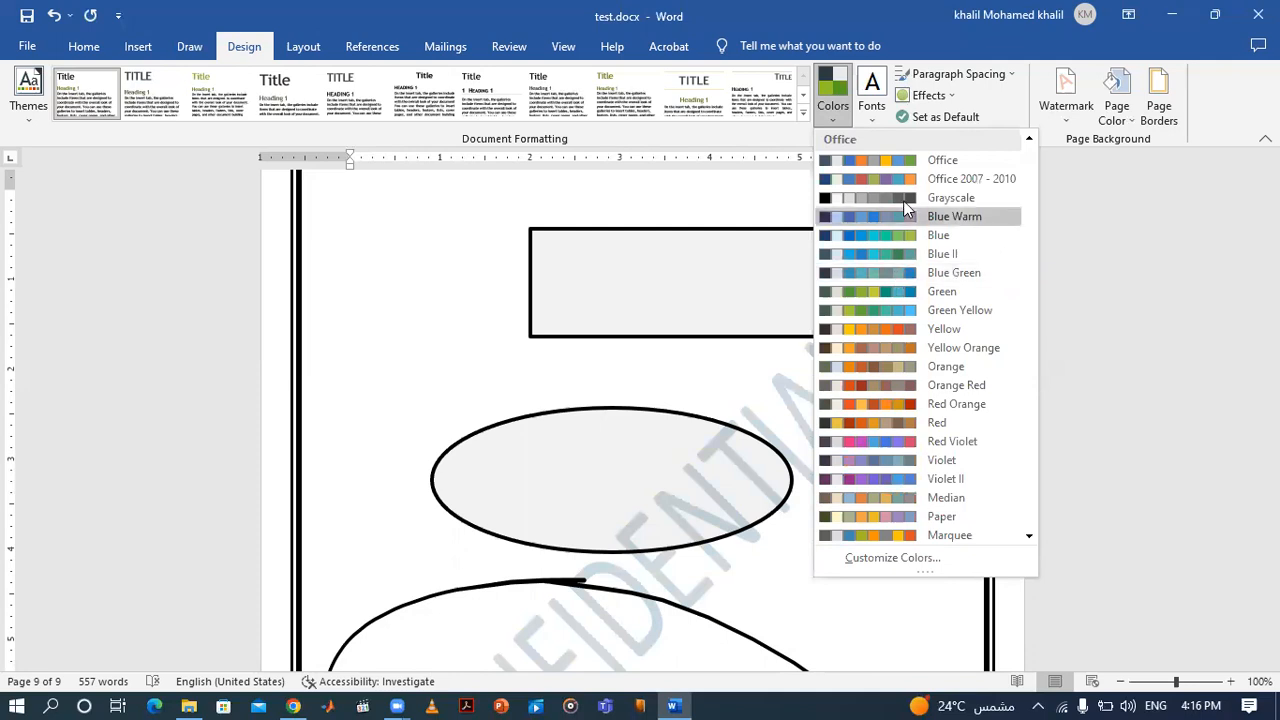
click(954, 96)
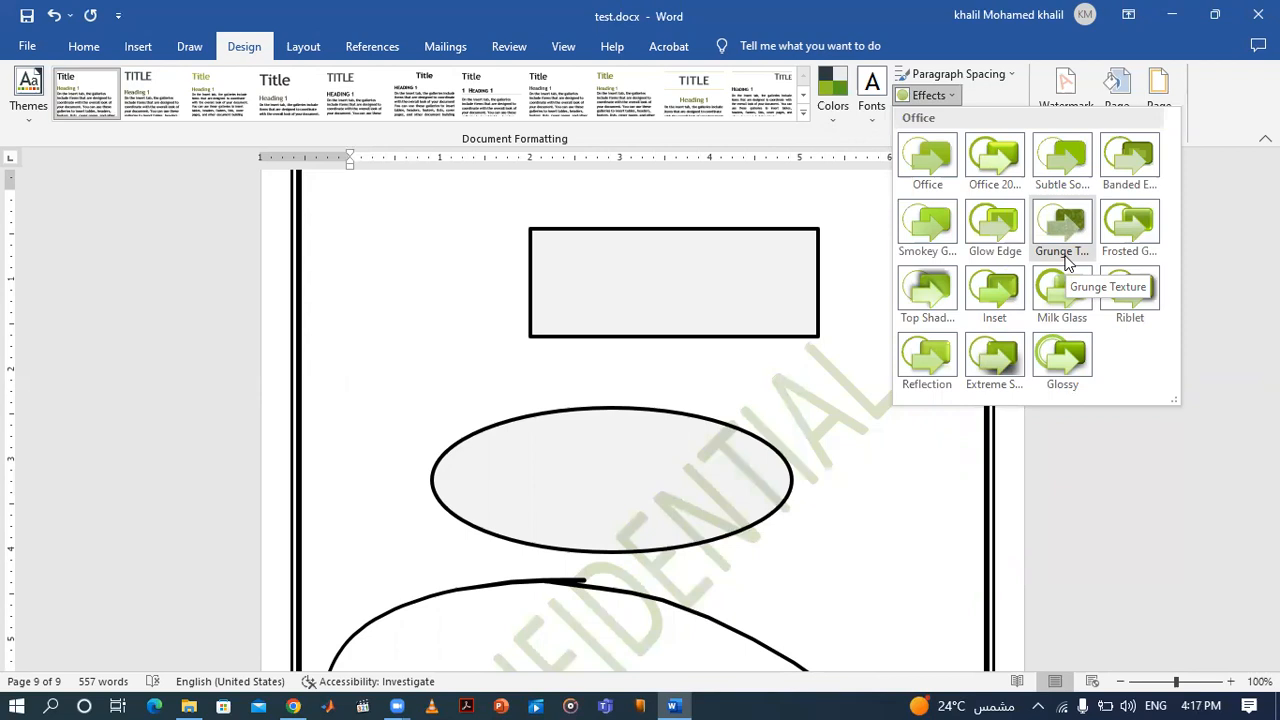
click(1001, 96)
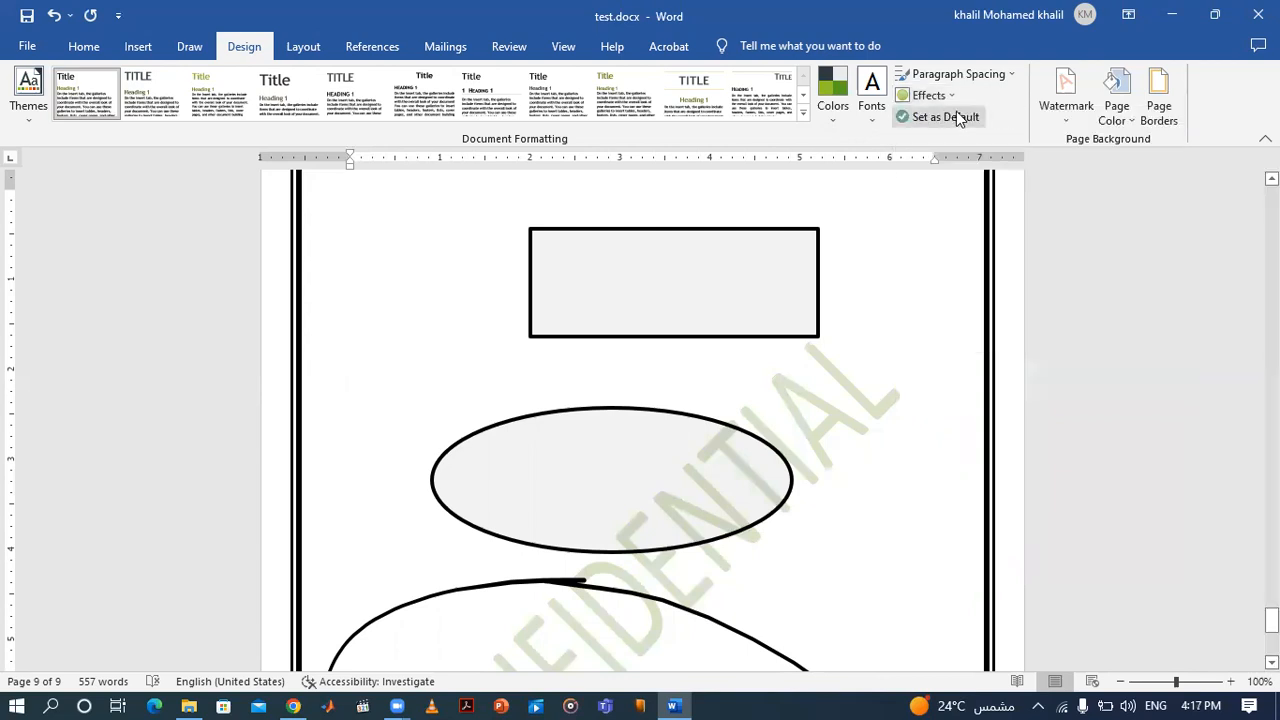